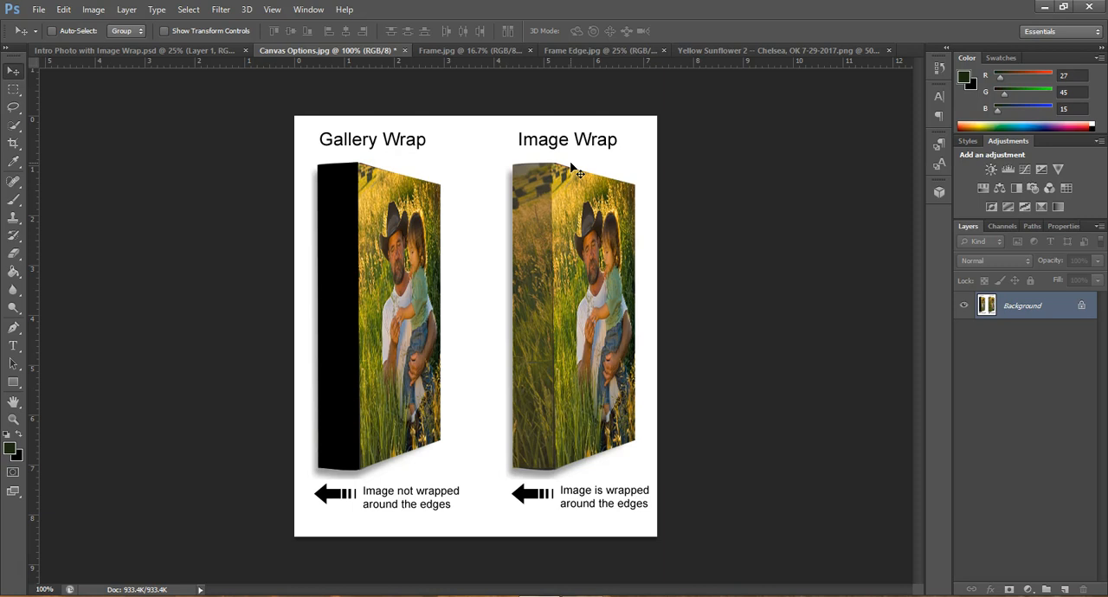
Look over the Frame and Frame Edge reference photos and bring up the Yellow Sunflower 2 image
click(468, 52)
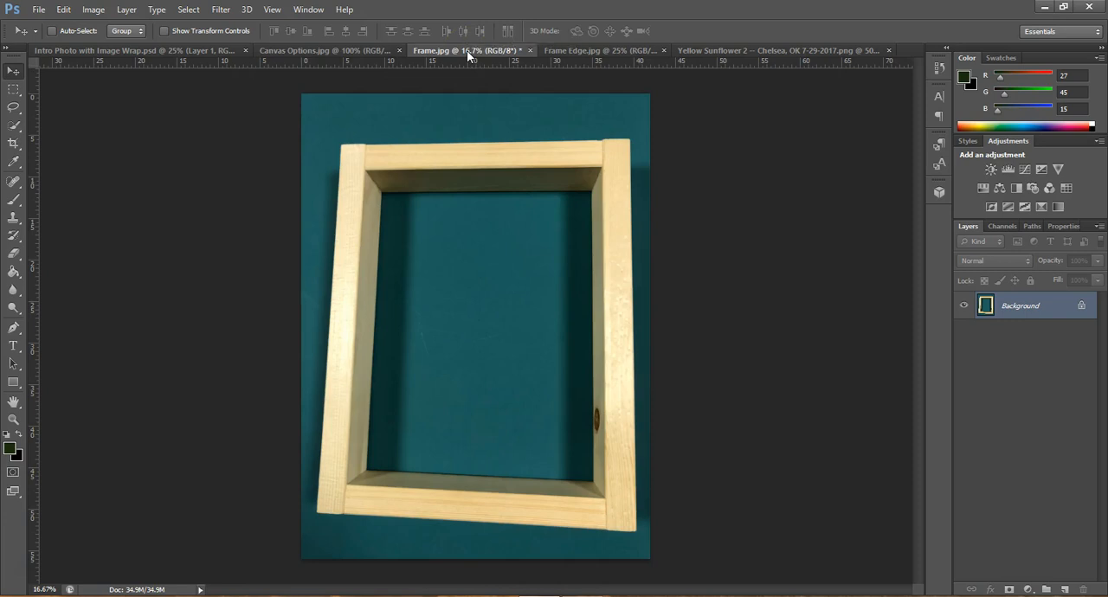
click(557, 52)
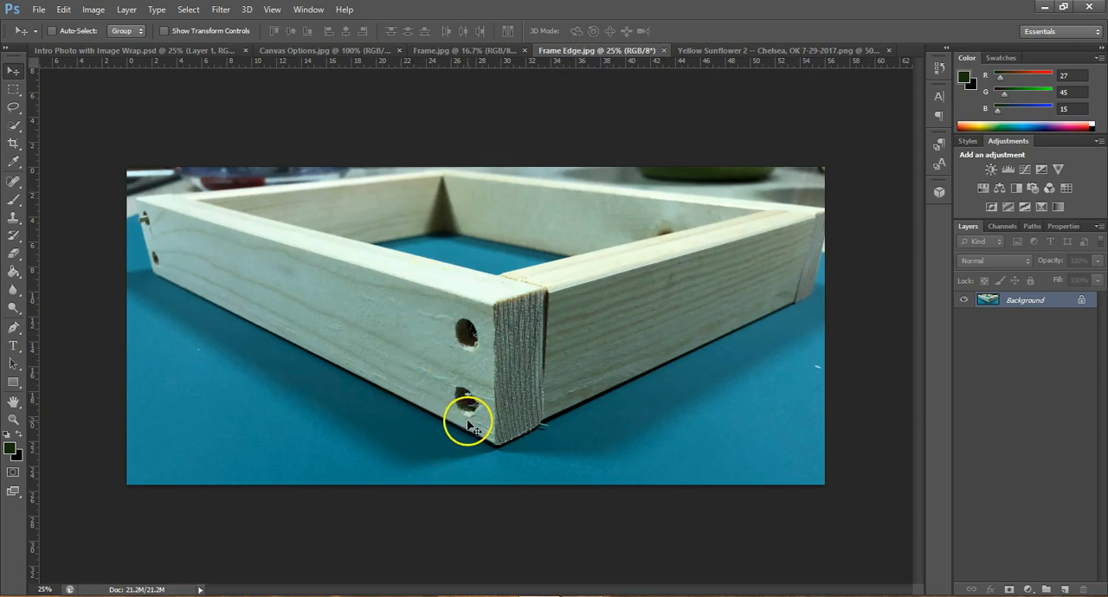
click(547, 372)
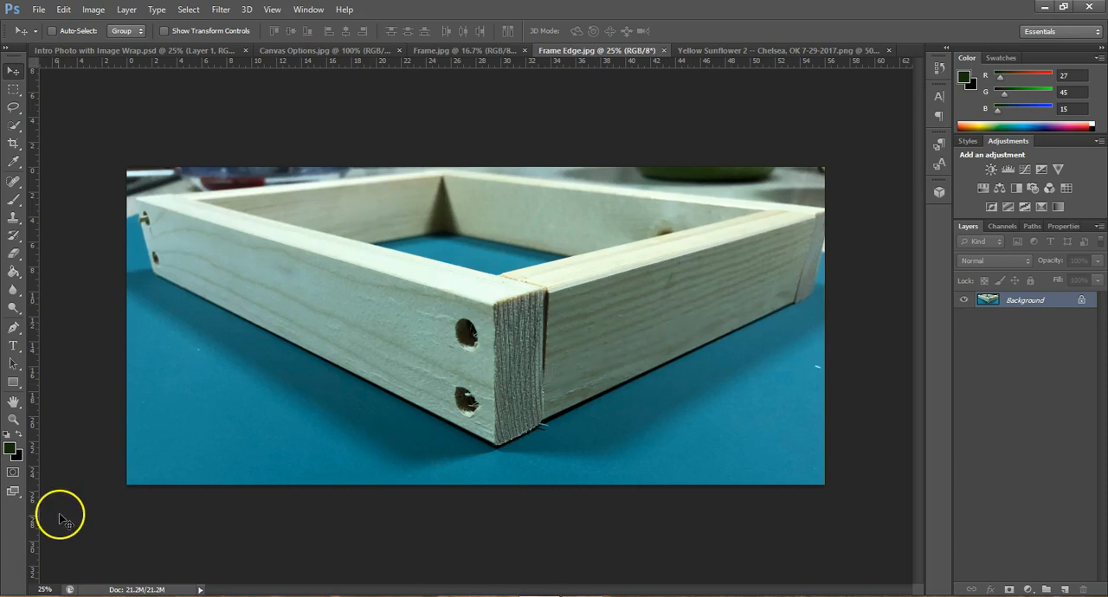
key(ctrl+Tab)
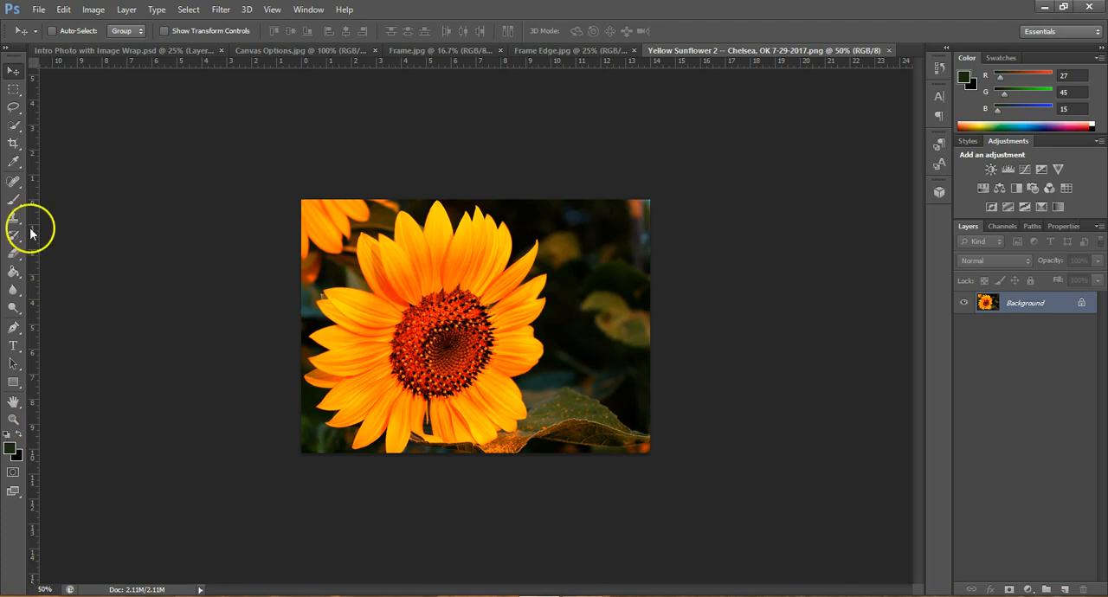
Start a crop on the sunflower photo with a 10 x 8 aspect ratio
click(13, 145)
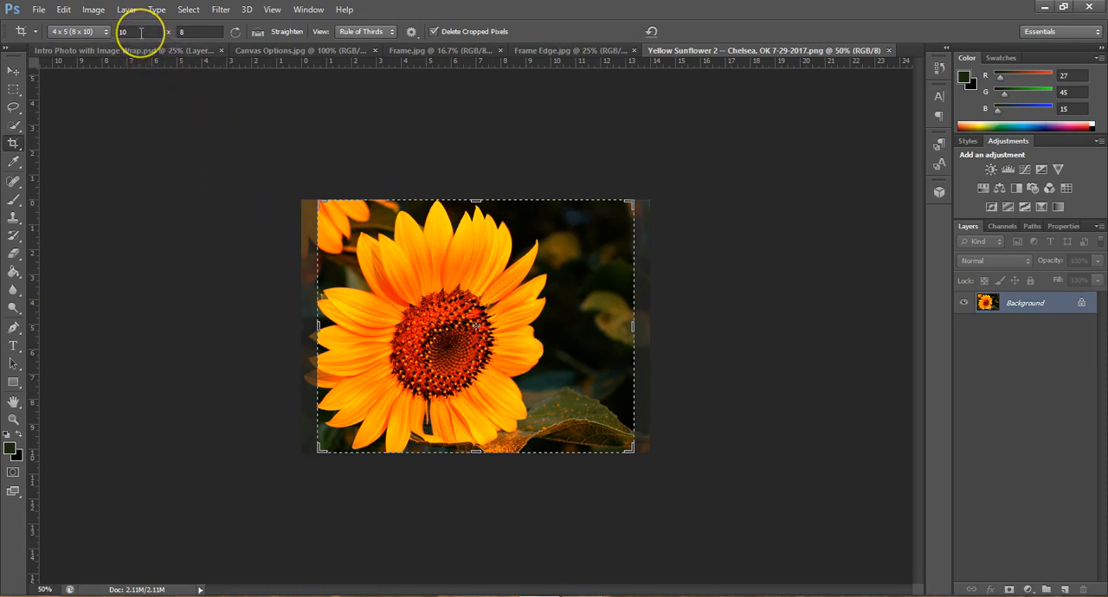
click(135, 32)
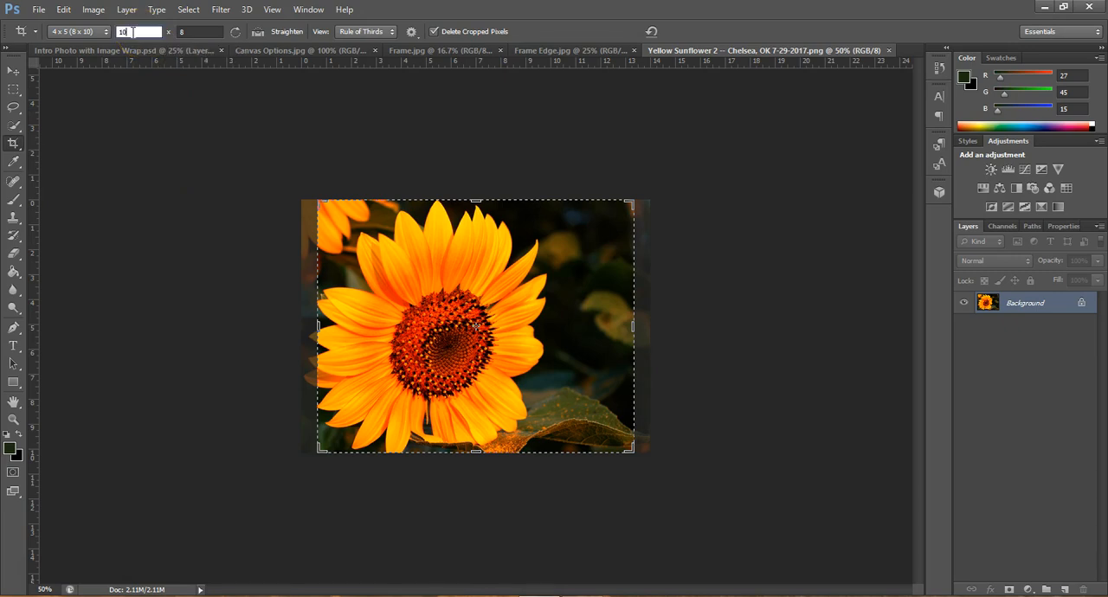
text(10)
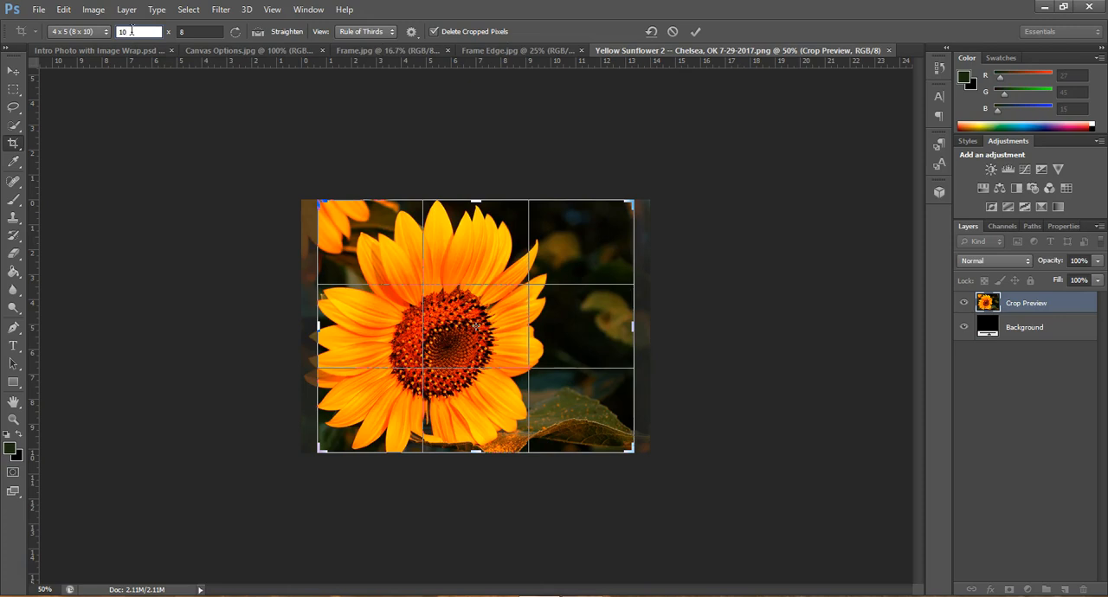
key(Tab)
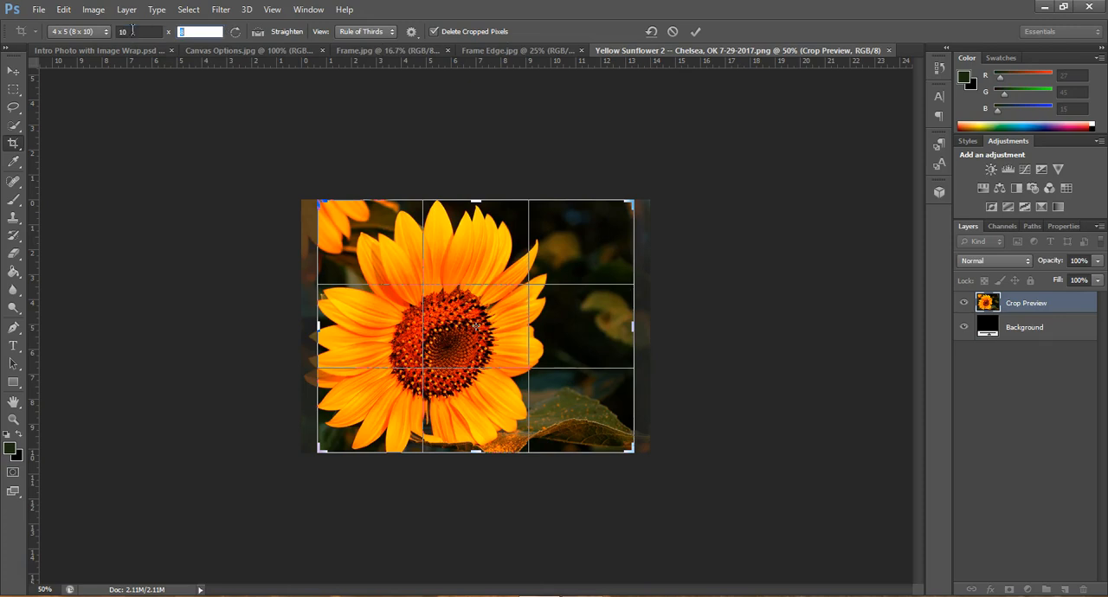
text(8)
click(132, 31)
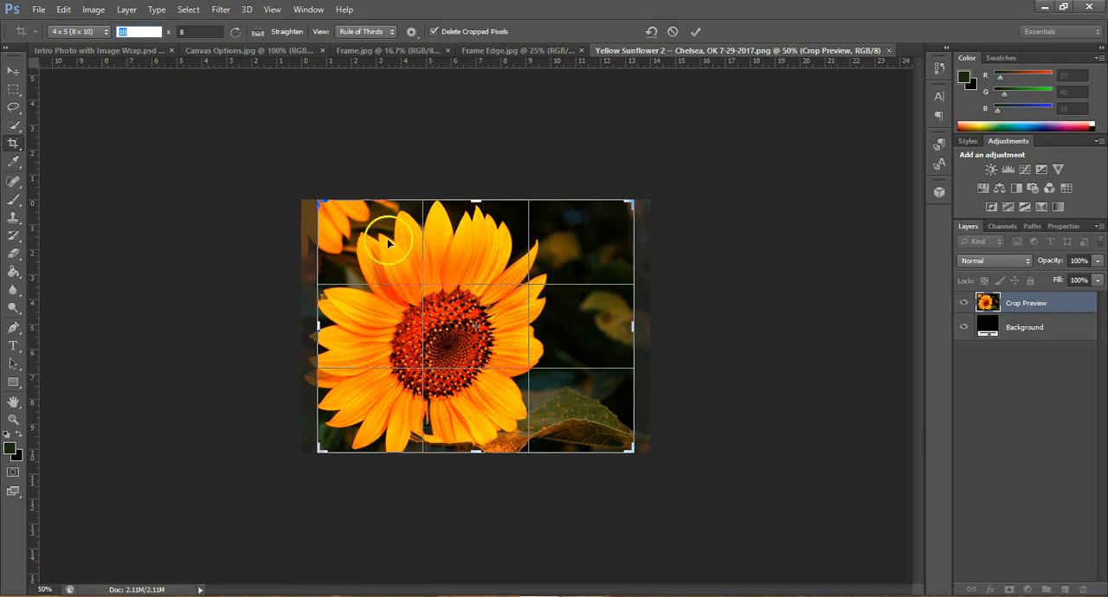
Reposition the sunflower photo within the crop frame so its left edge meets the frame, and apply the crop
click(319, 201)
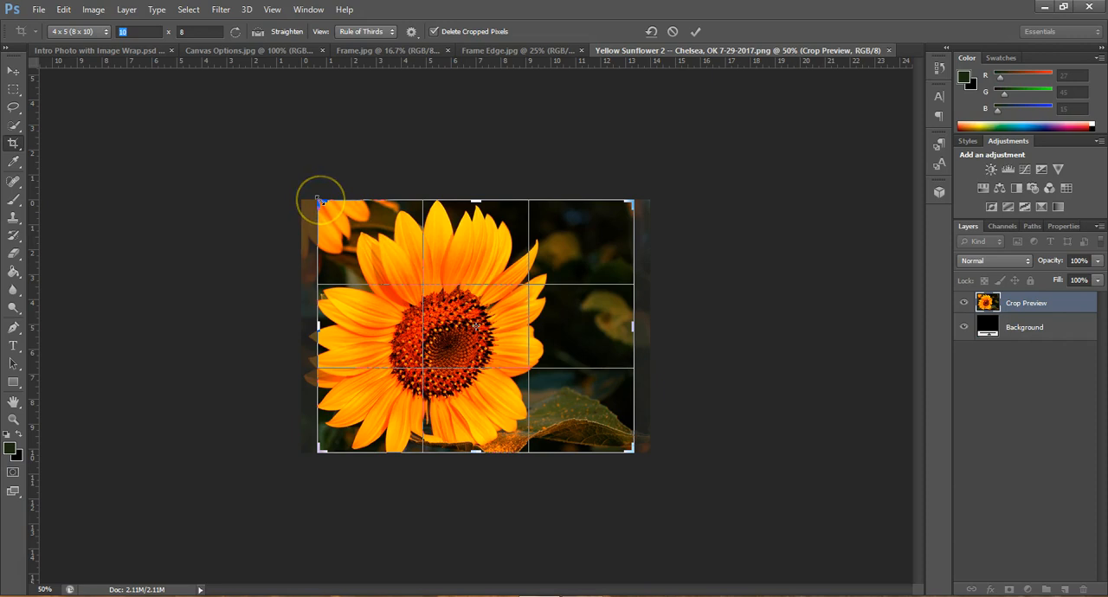
mouse_move(320, 201)
mouse_down()
mouse_move(387, 256)
mouse_move(316, 208)
mouse_up()
mouse_move(319, 325)
mouse_down()
mouse_move(369, 324)
mouse_move(322, 320)
mouse_up()
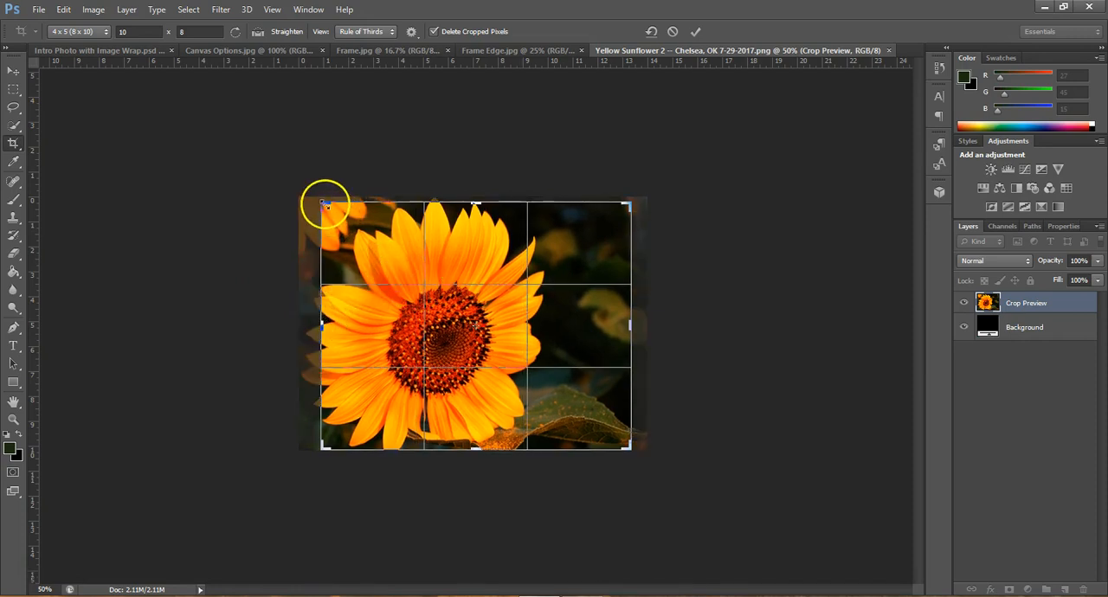
drag(326, 204, 320, 199)
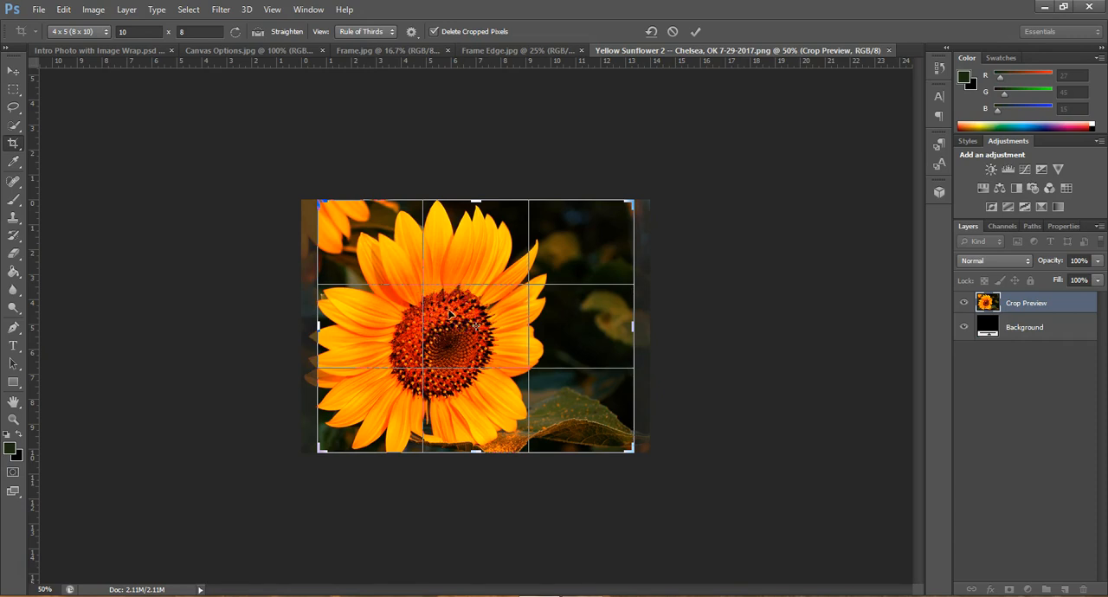
drag(451, 314, 463, 316)
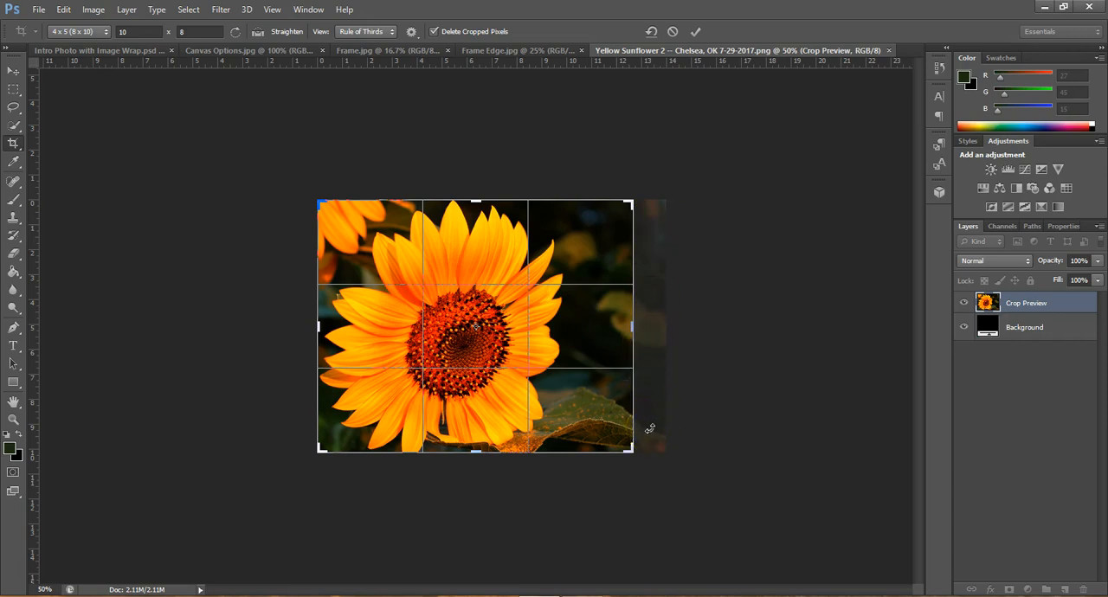
click(695, 32)
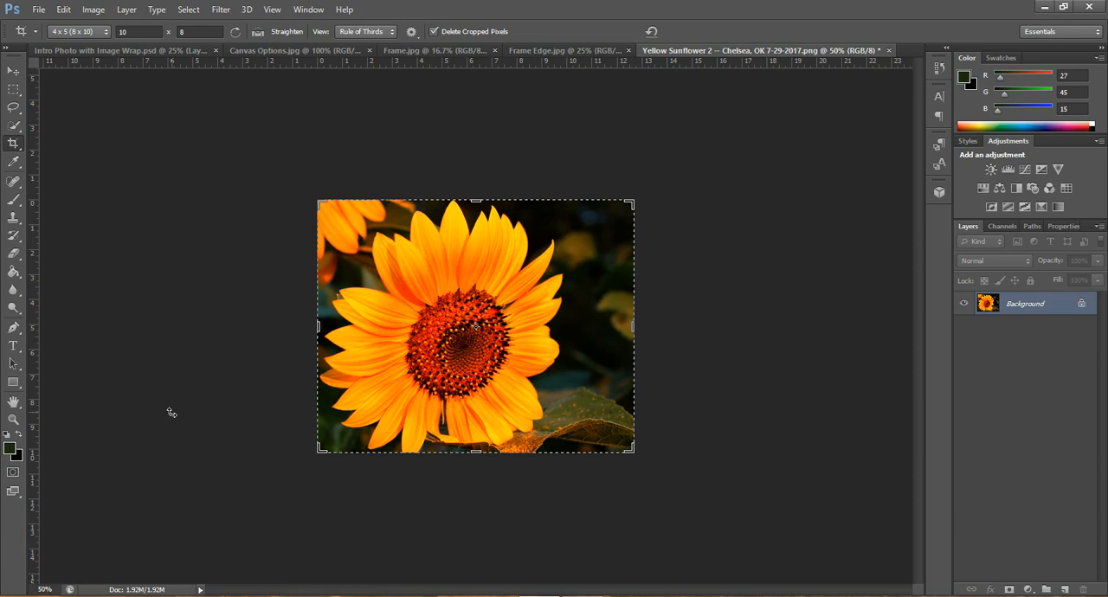
Set the image's document size to 10 inches wide and 8 inches high without constraining proportions
click(94, 10)
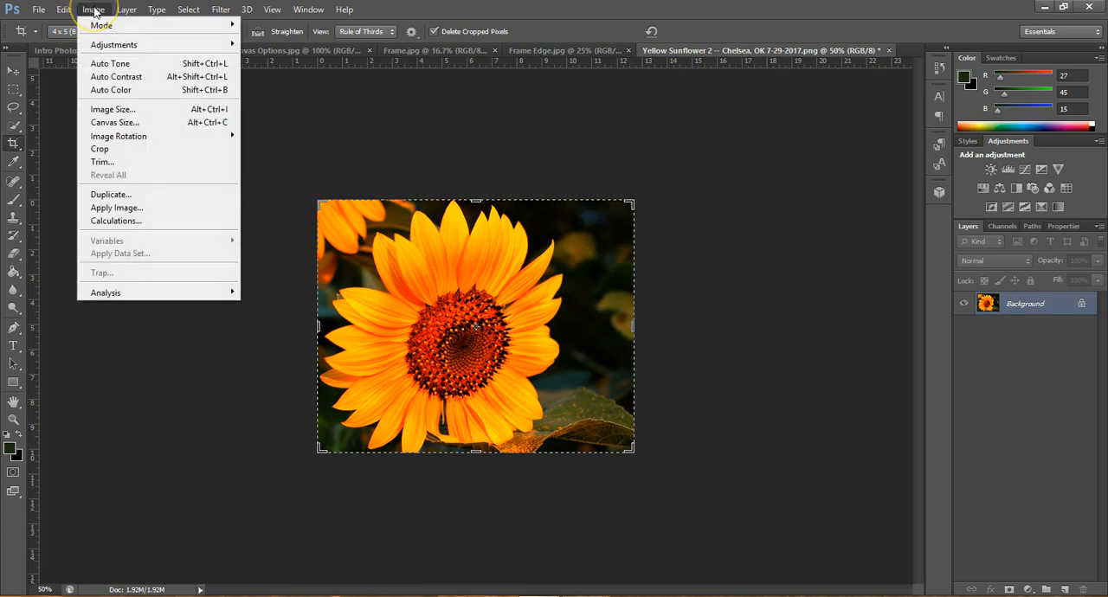
click(108, 110)
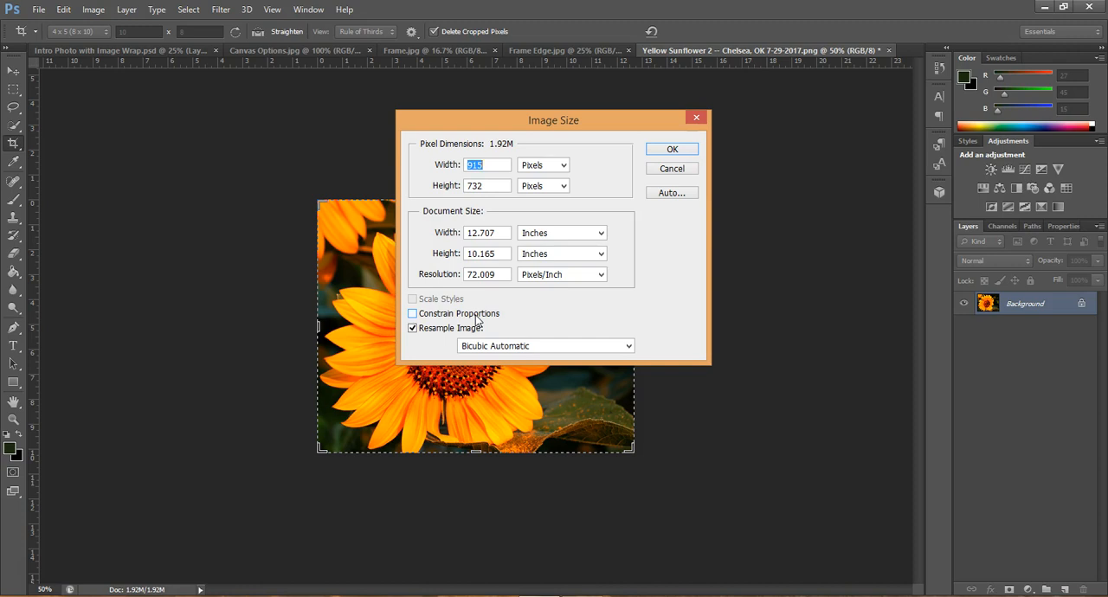
drag(497, 230, 447, 228)
text(10)
drag(497, 254, 453, 252)
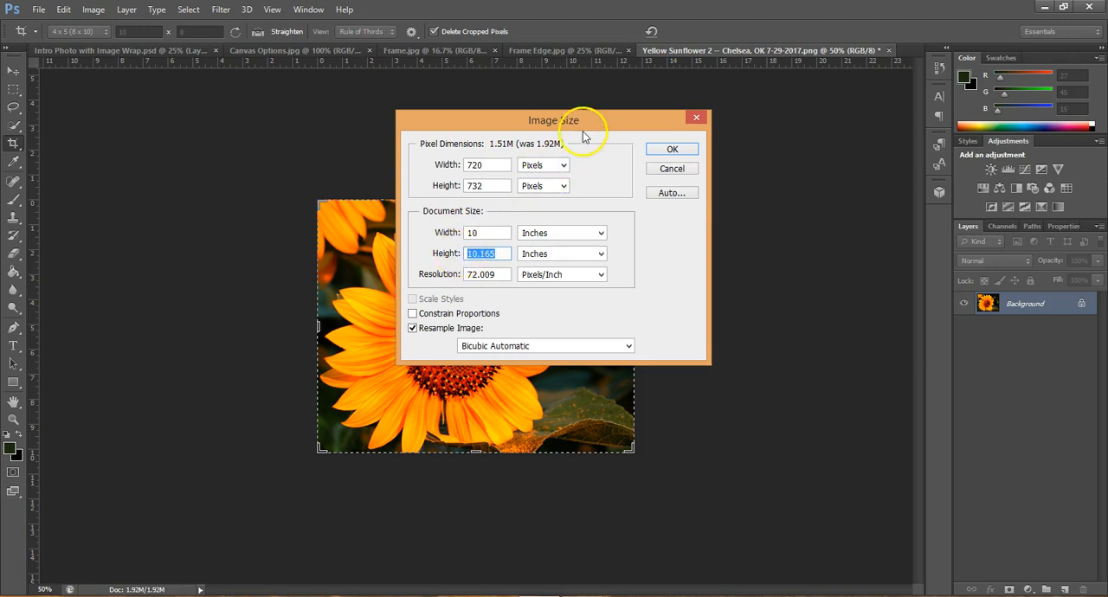
drag(590, 122, 863, 122)
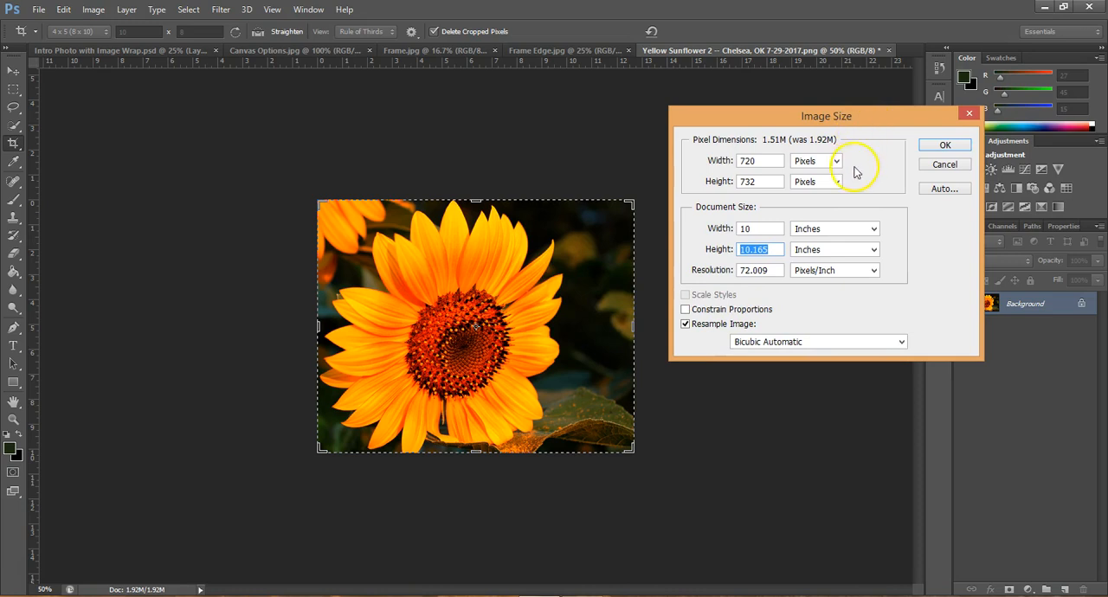
text(8)
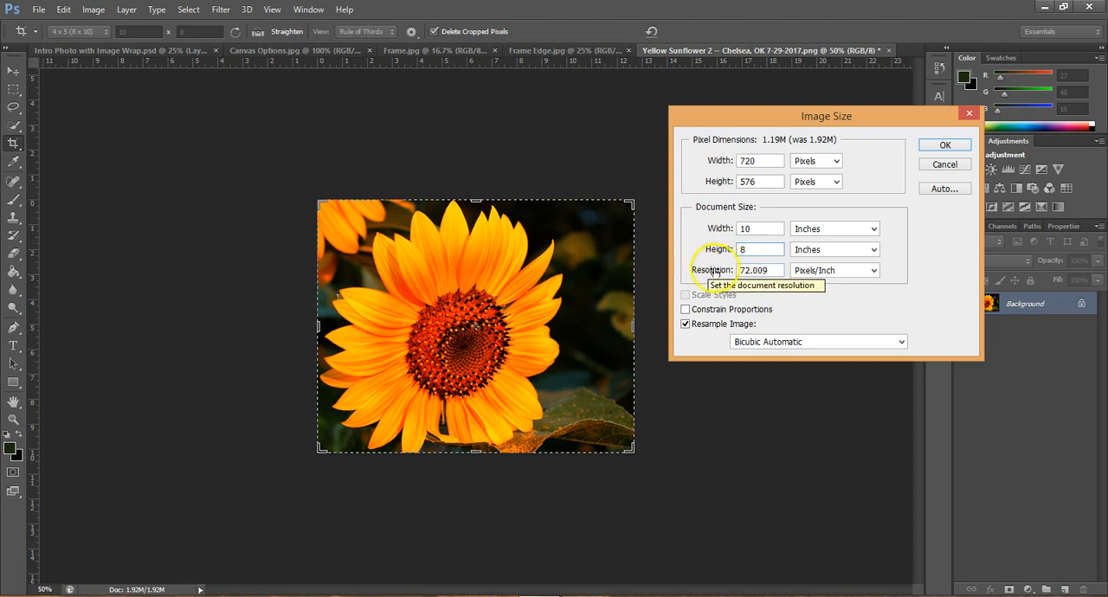
Set the image resolution to 300 pixels/inch and apply the new image size
drag(769, 269, 729, 271)
text(3)
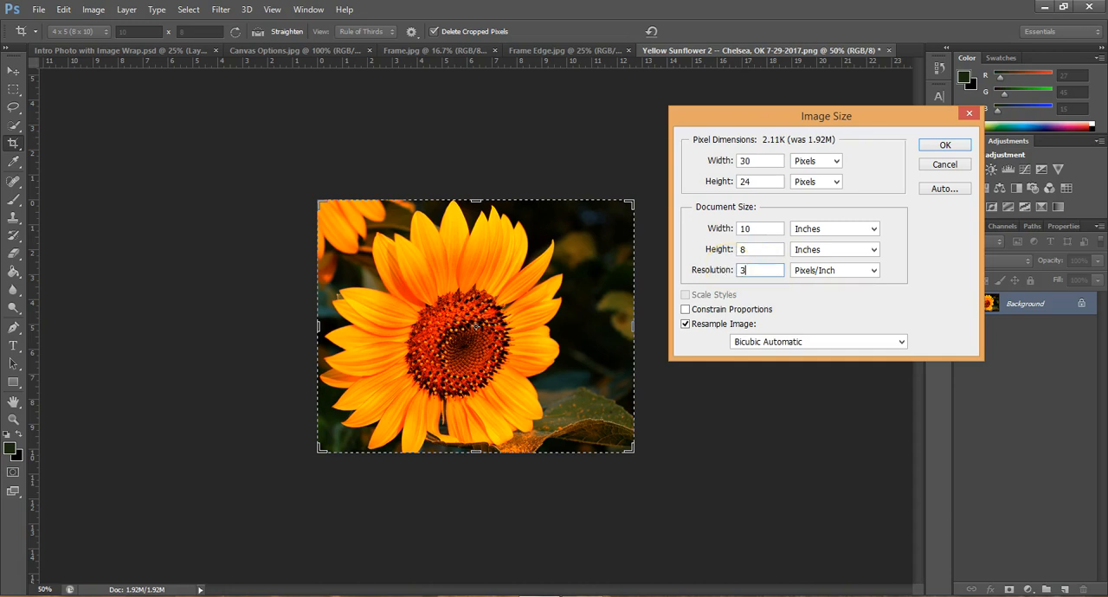
text(00)
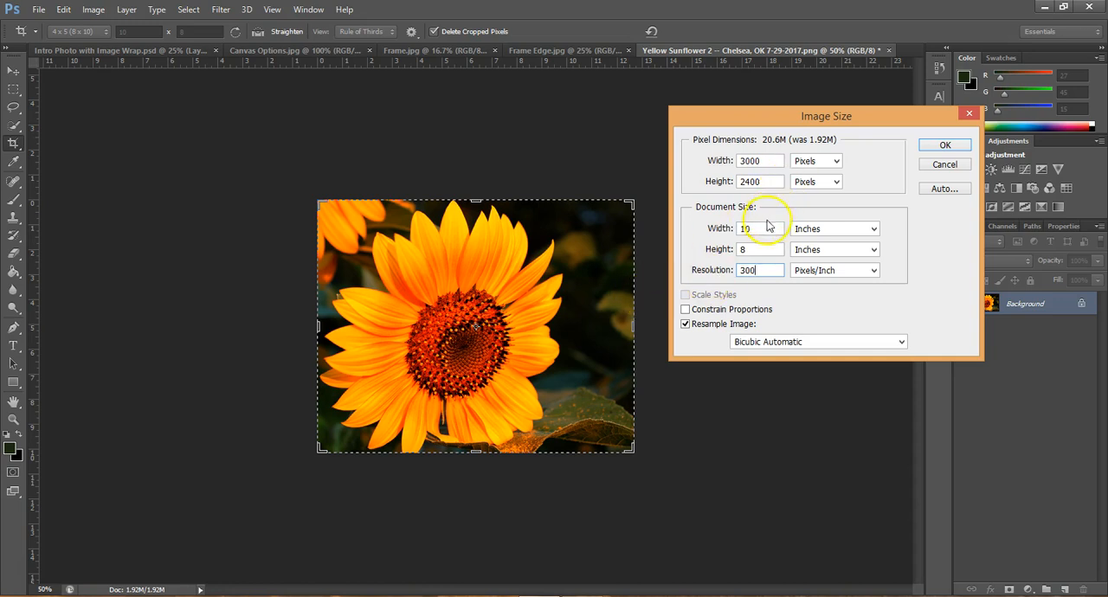
click(767, 270)
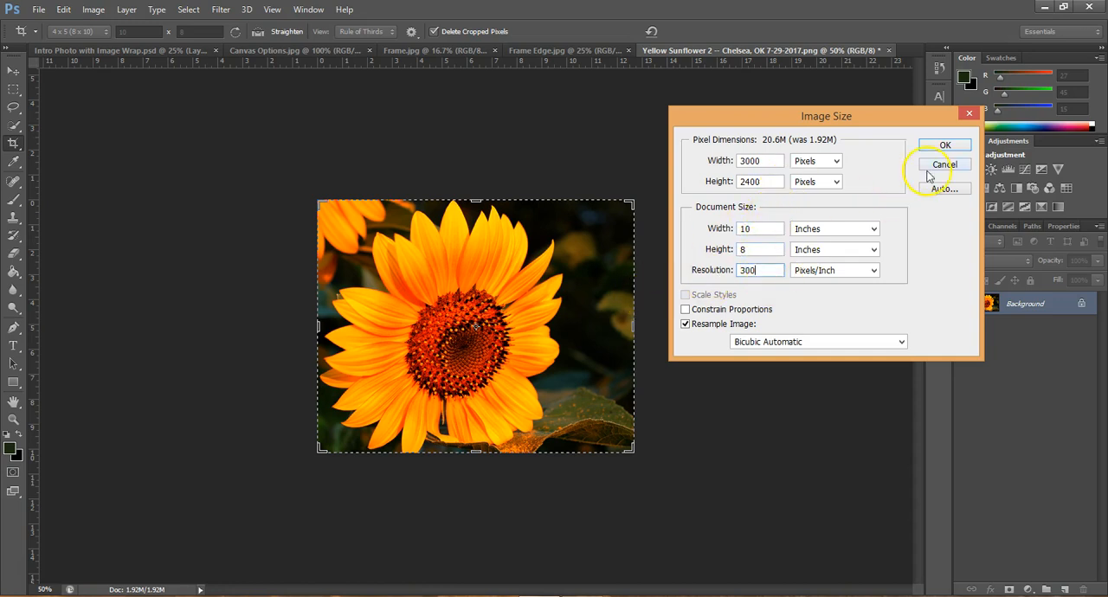
click(945, 146)
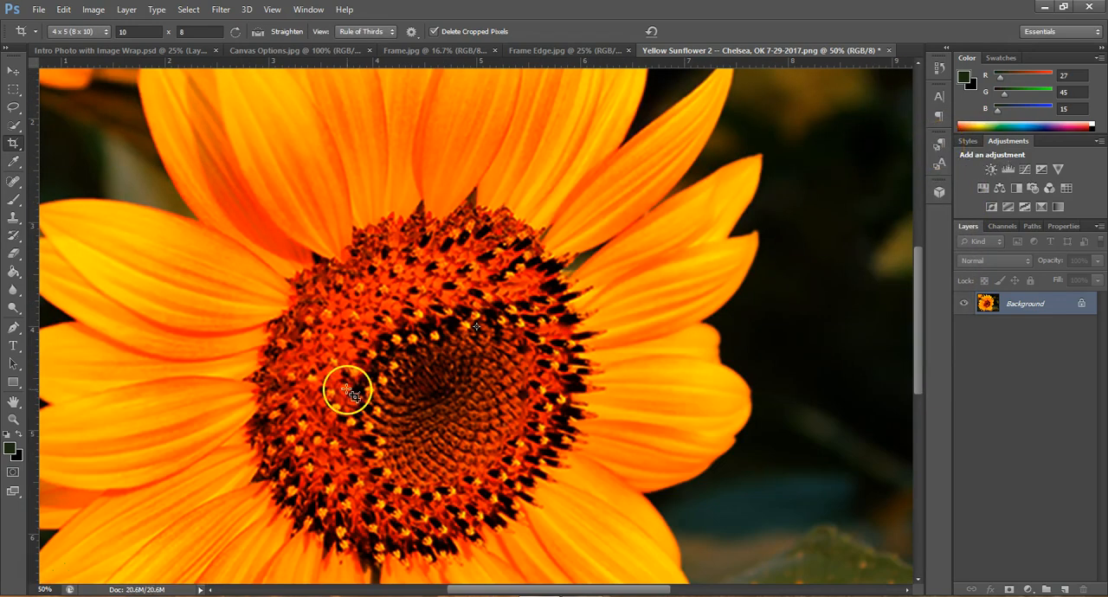
Enlarge the canvas to 15 inches wide and 13 inches high, keeping the sunflower photo anchored in the center
click(45, 589)
text(4)
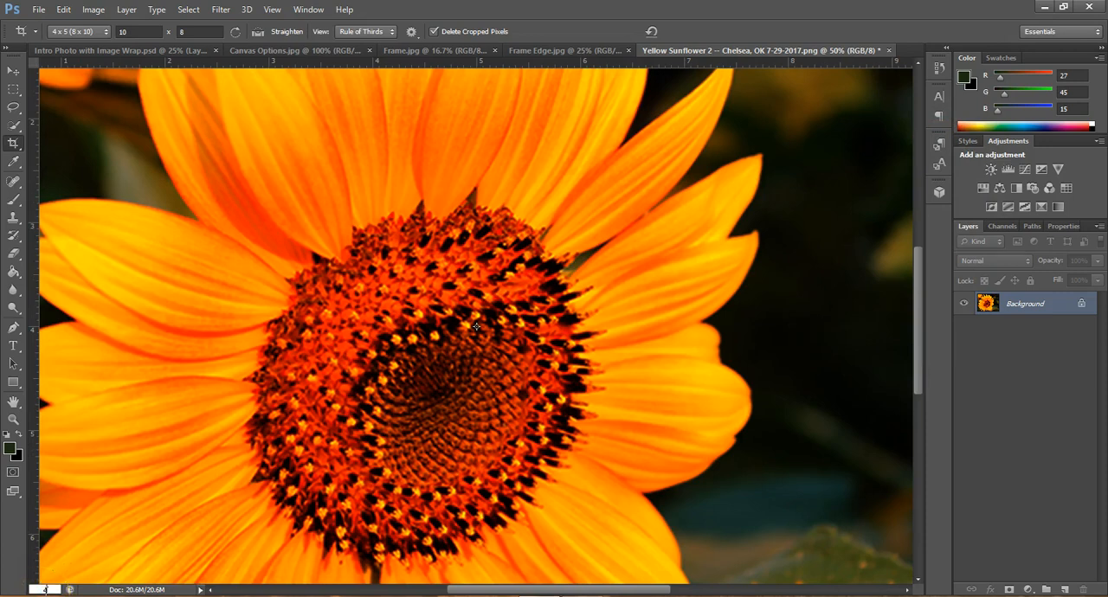
text(0)
key(Return)
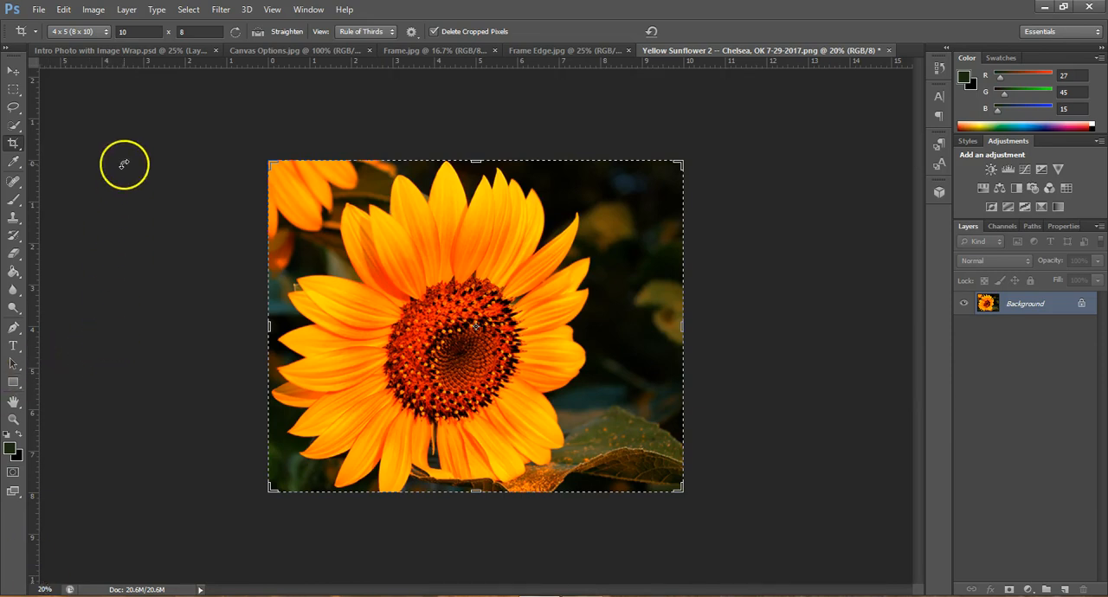
click(19, 77)
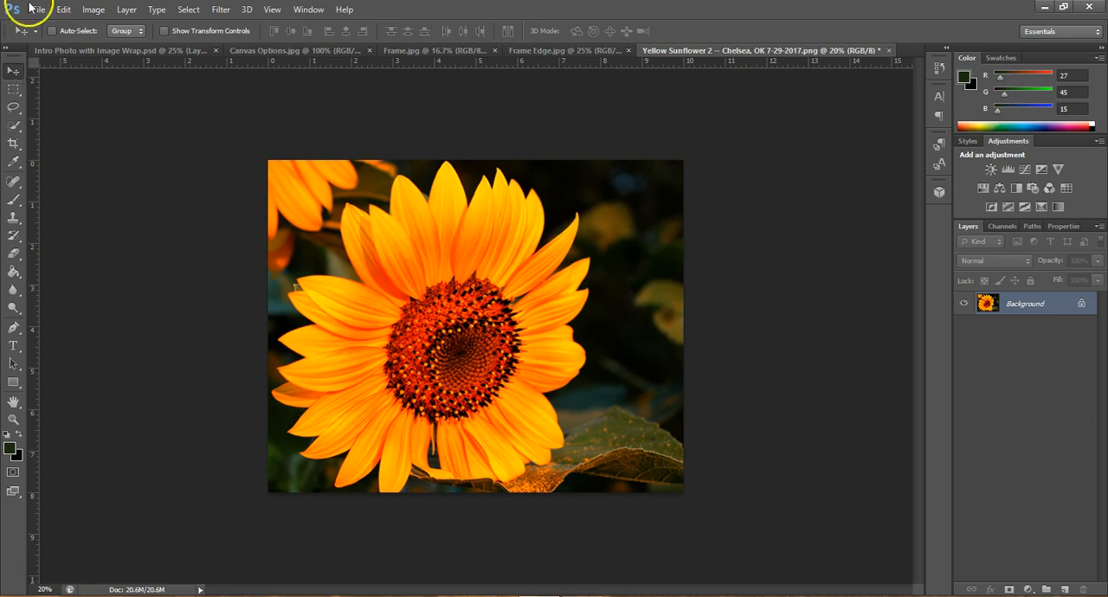
click(90, 11)
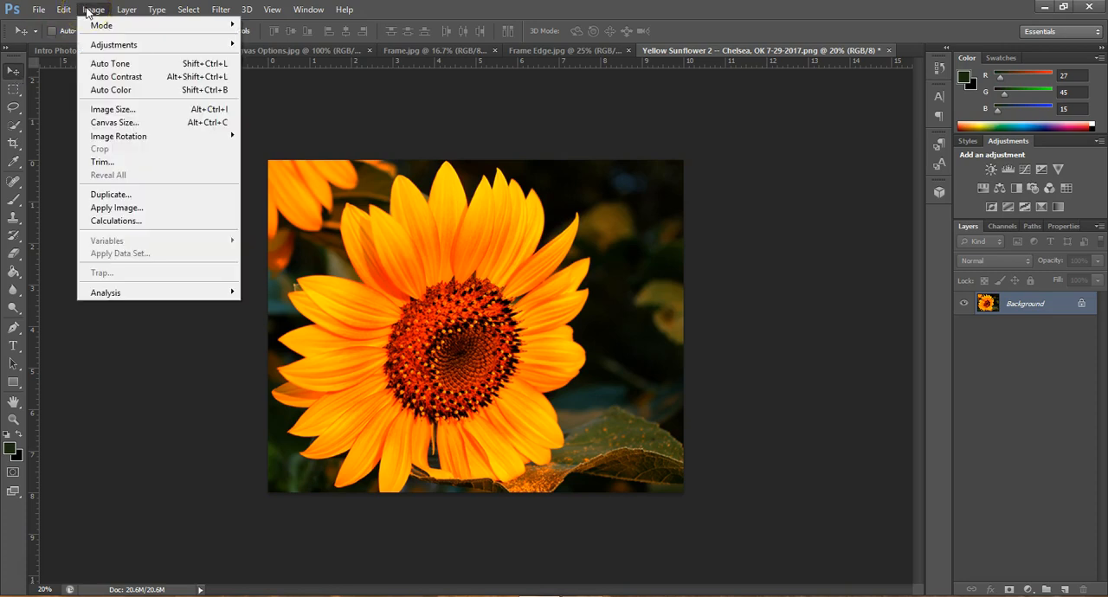
click(103, 123)
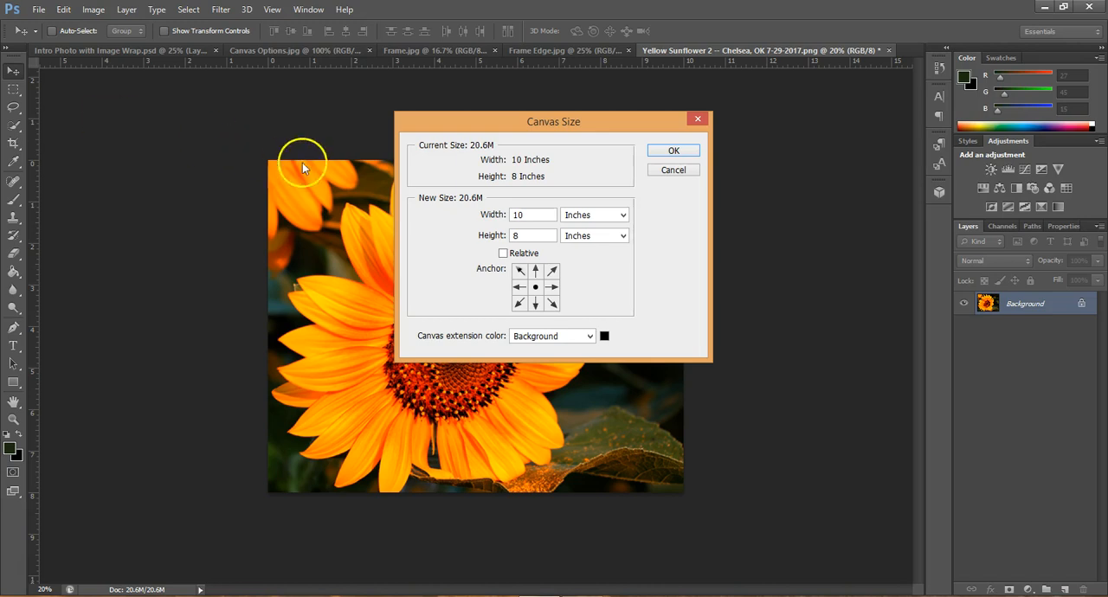
drag(538, 215, 514, 213)
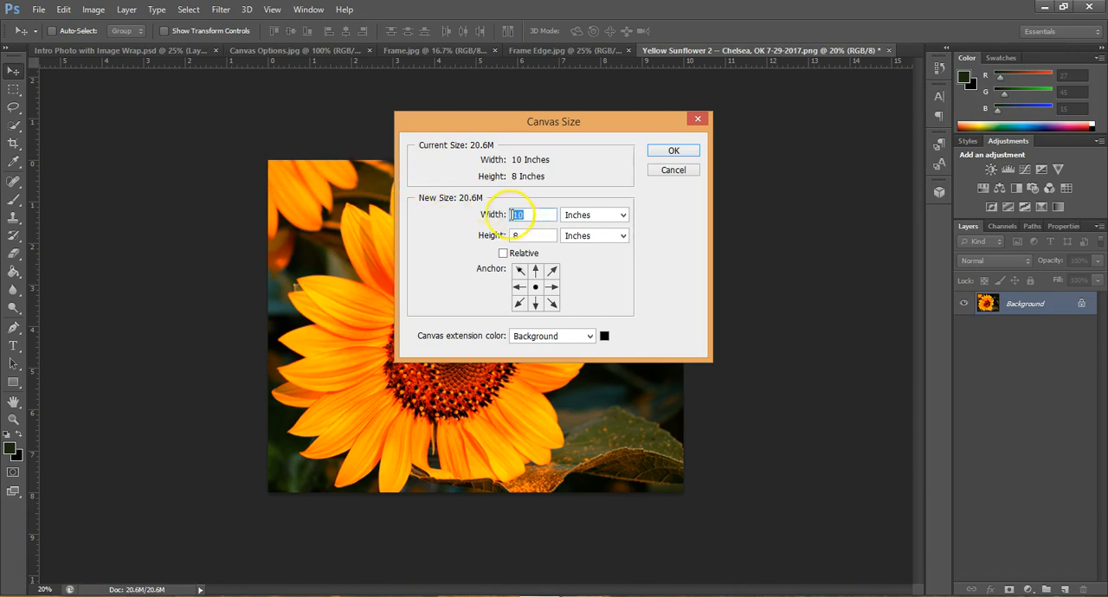
text(15)
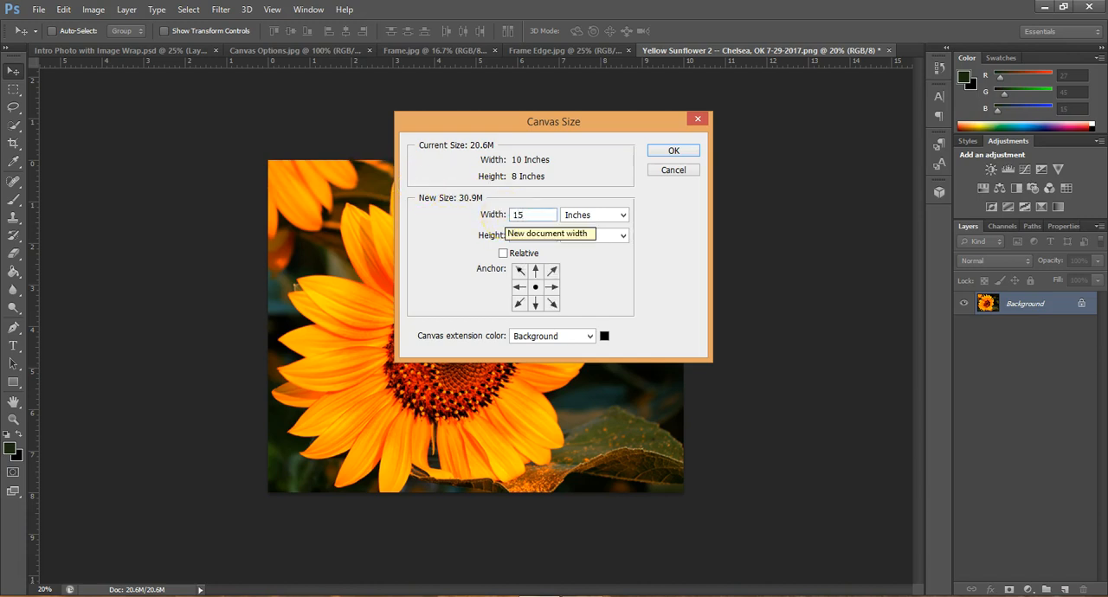
drag(537, 232, 511, 234)
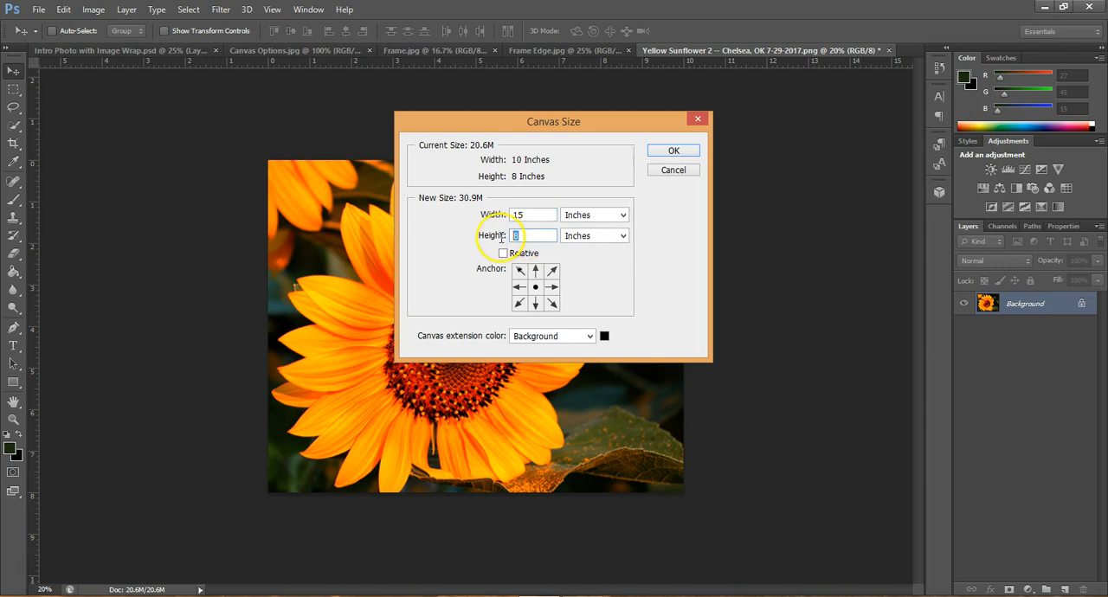
text(13)
click(672, 152)
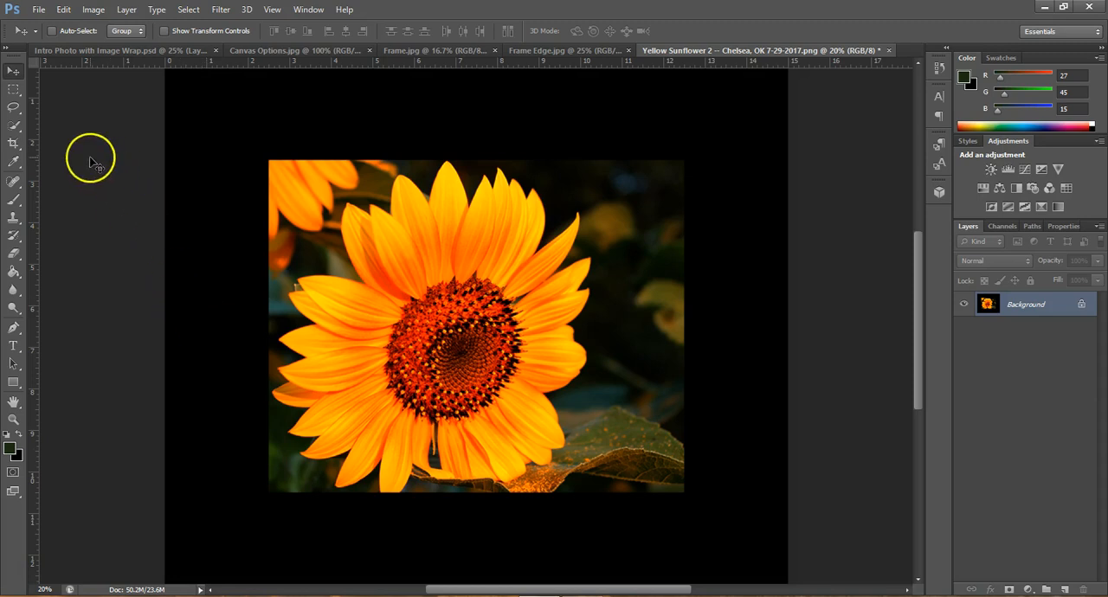
Copy a full-width strip about 2.5 inches tall along the sunflower photo's top edge to a new layer and start Free Transform on it
click(12, 90)
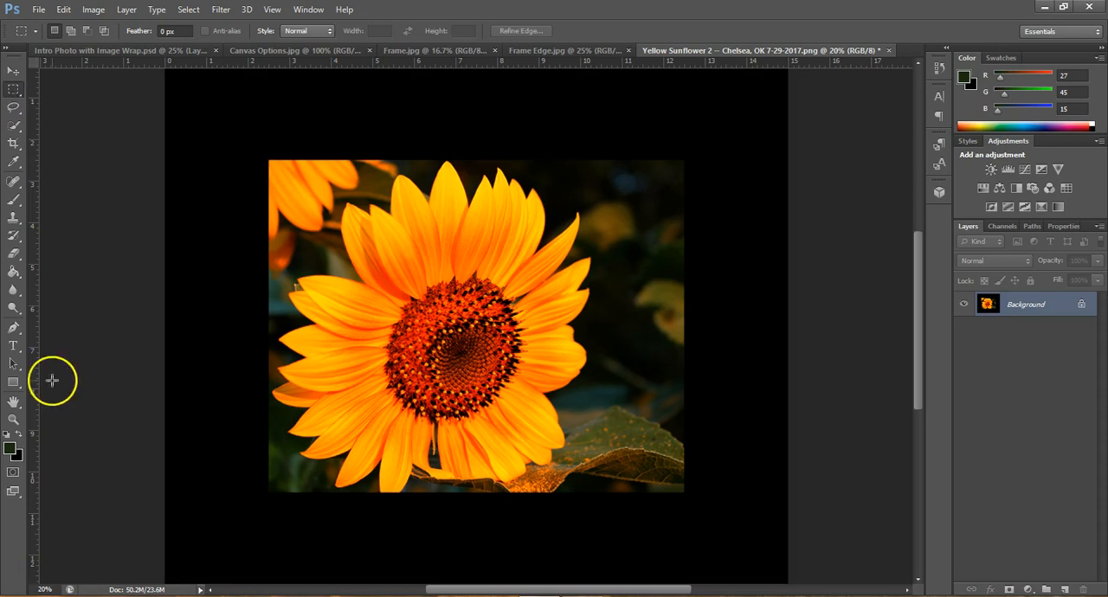
click(45, 590)
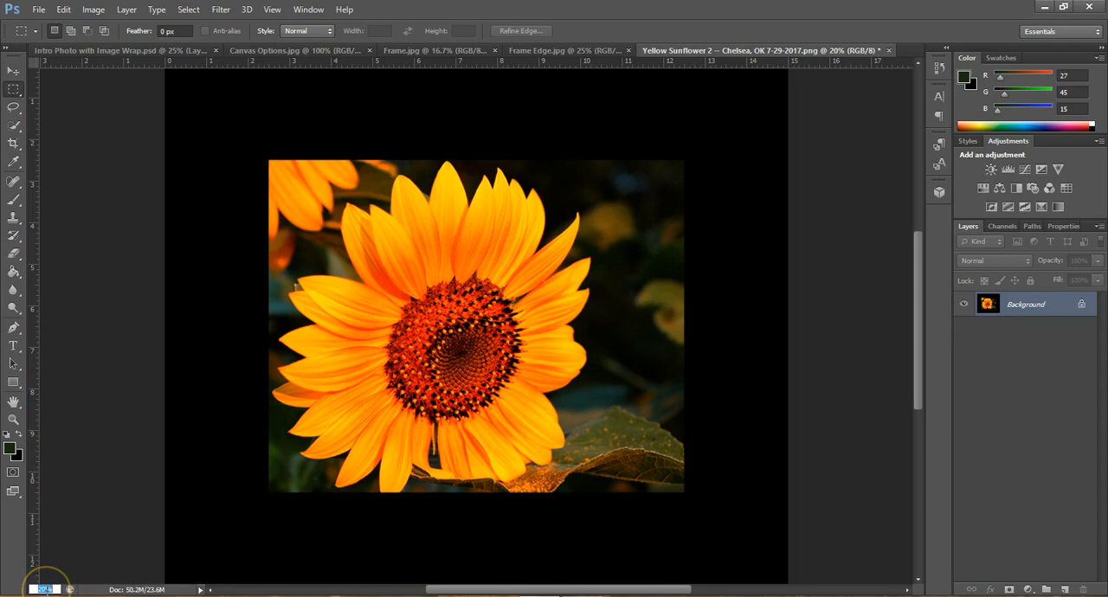
text(15)
key(Return)
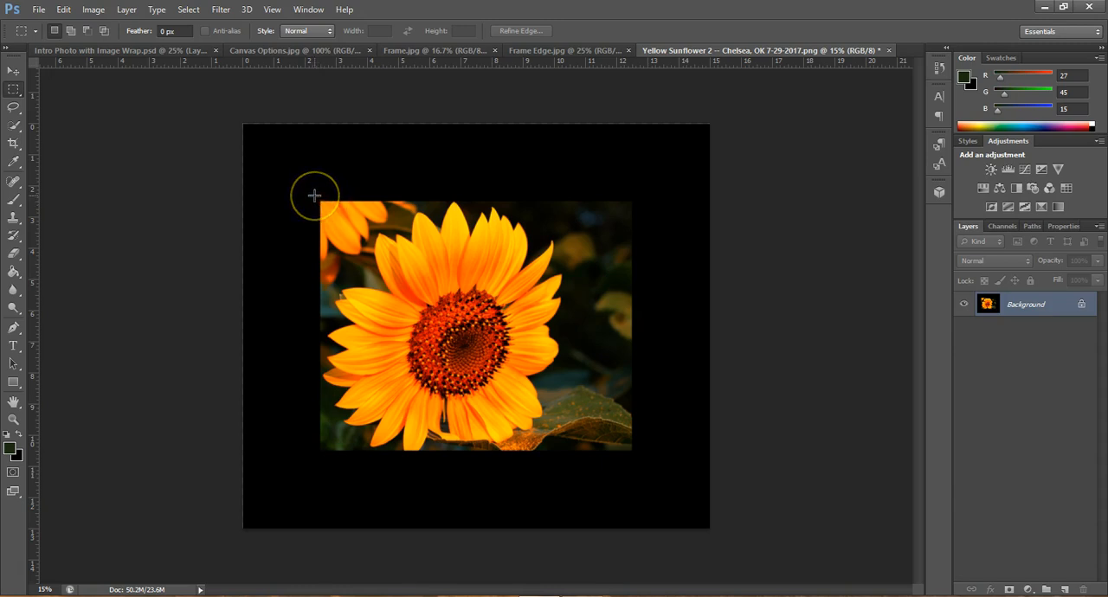
drag(314, 195, 640, 277)
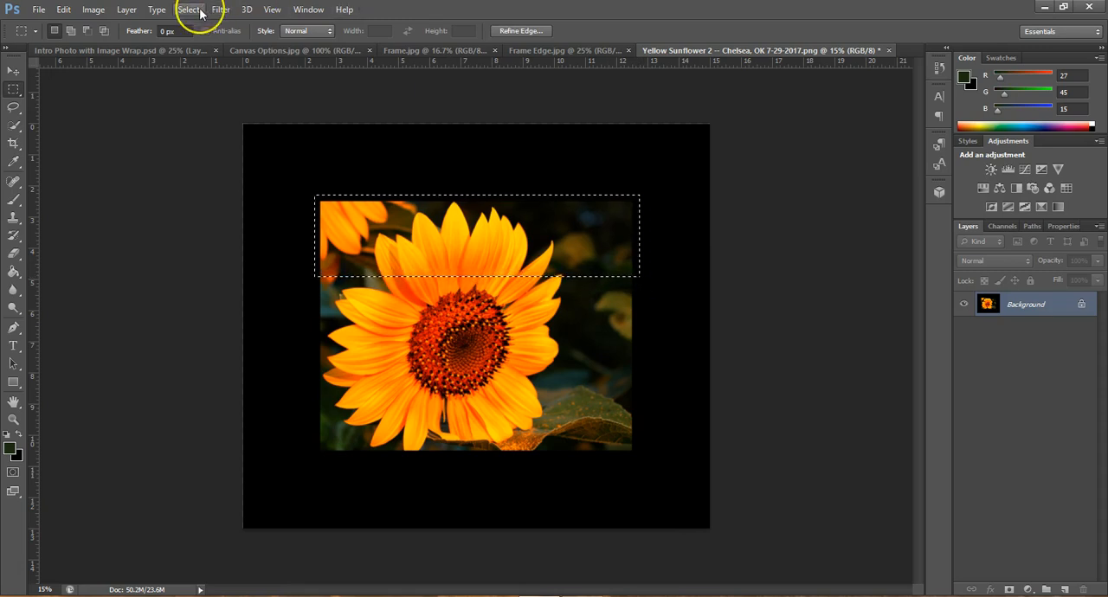
key(ctrl+d)
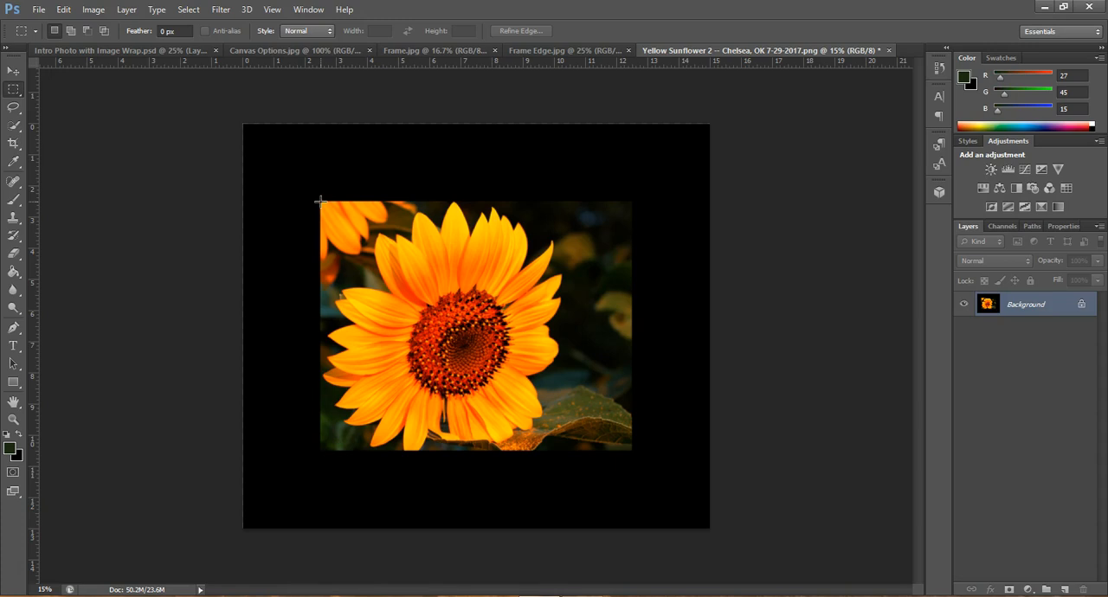
drag(320, 201, 631, 278)
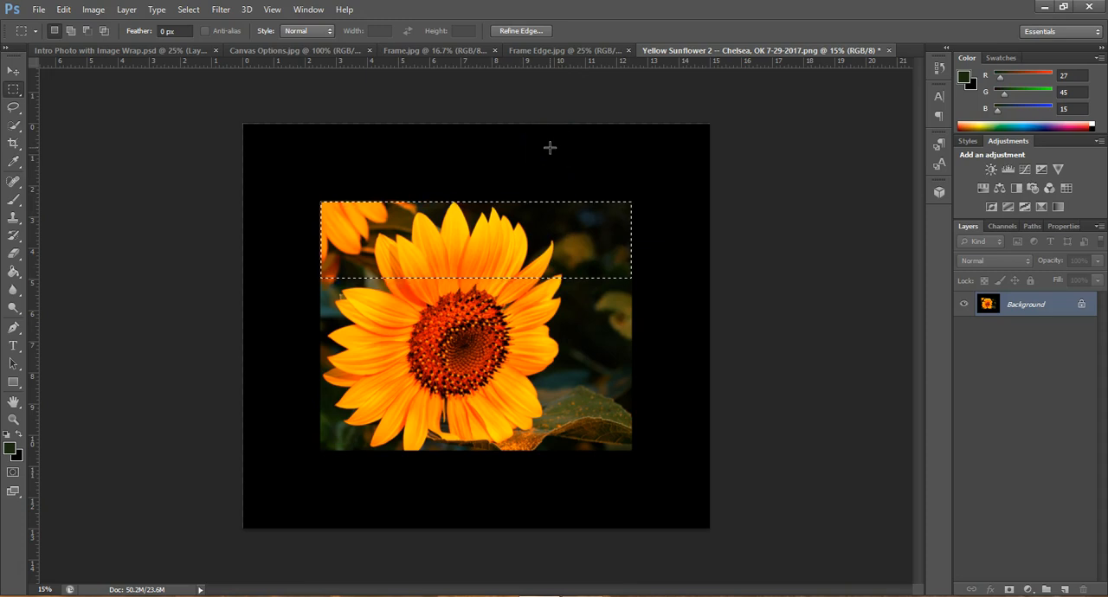
click(530, 226)
key(ctrl+j)
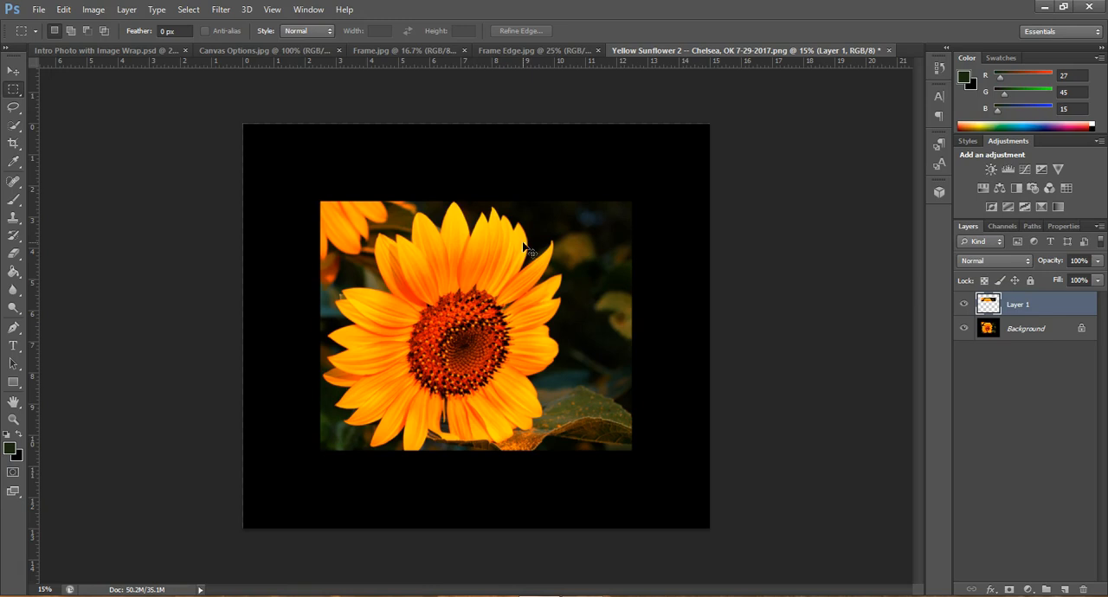
key(ctrl+t)
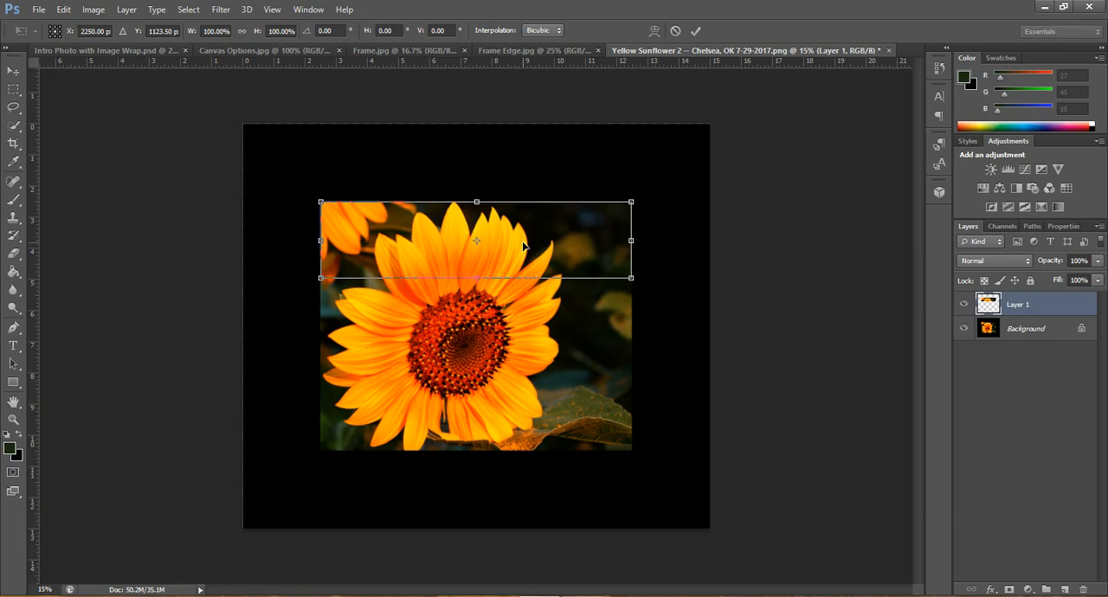
drag(631, 202, 709, 130)
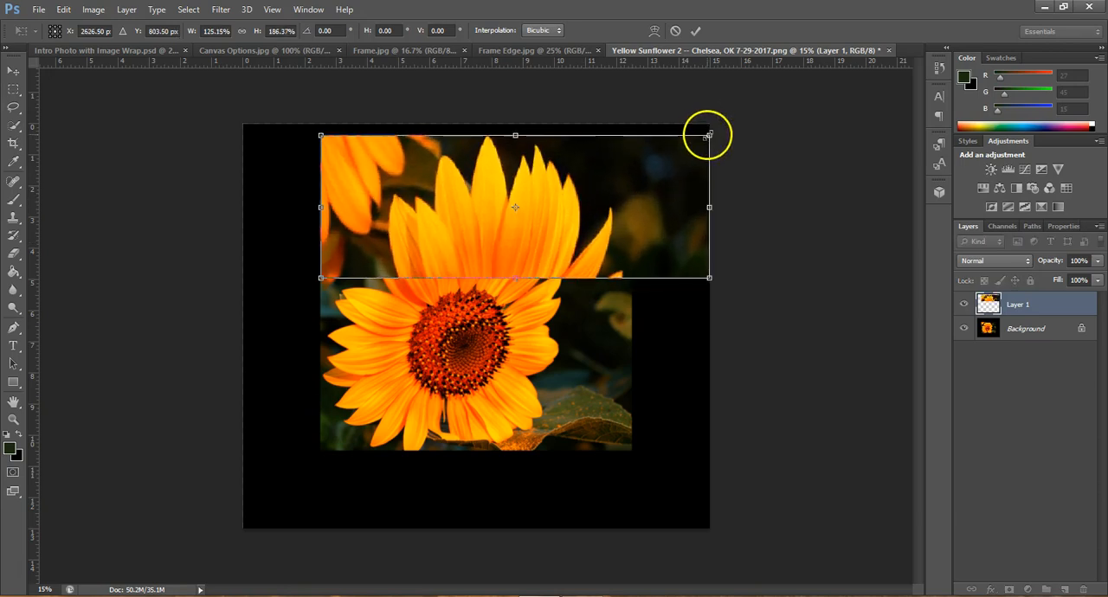
key(ctrl+z)
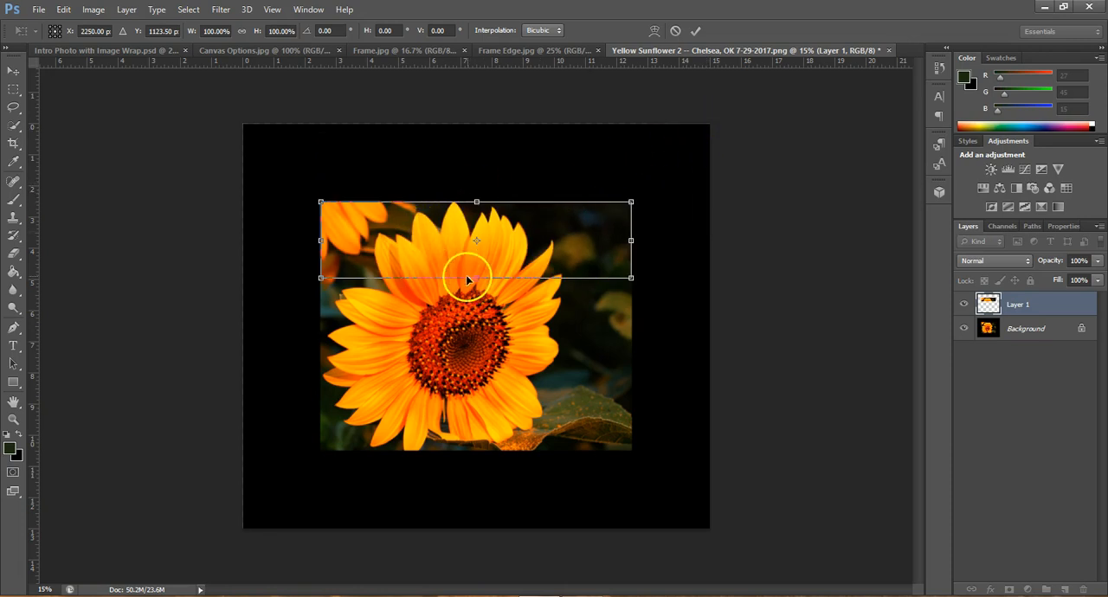
drag(477, 280, 465, 441)
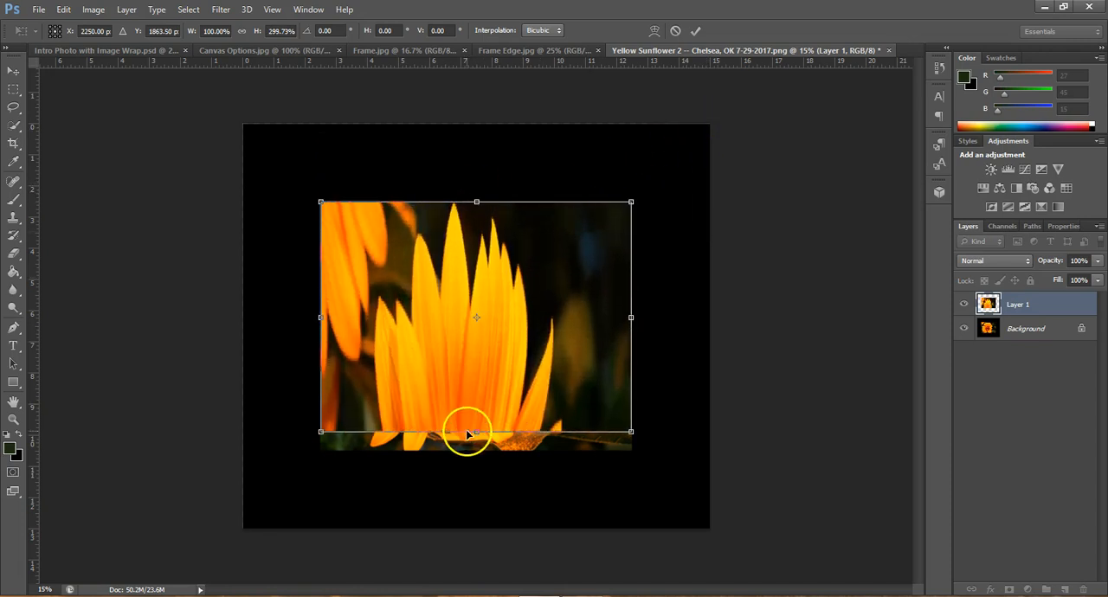
key(ctrl+z)
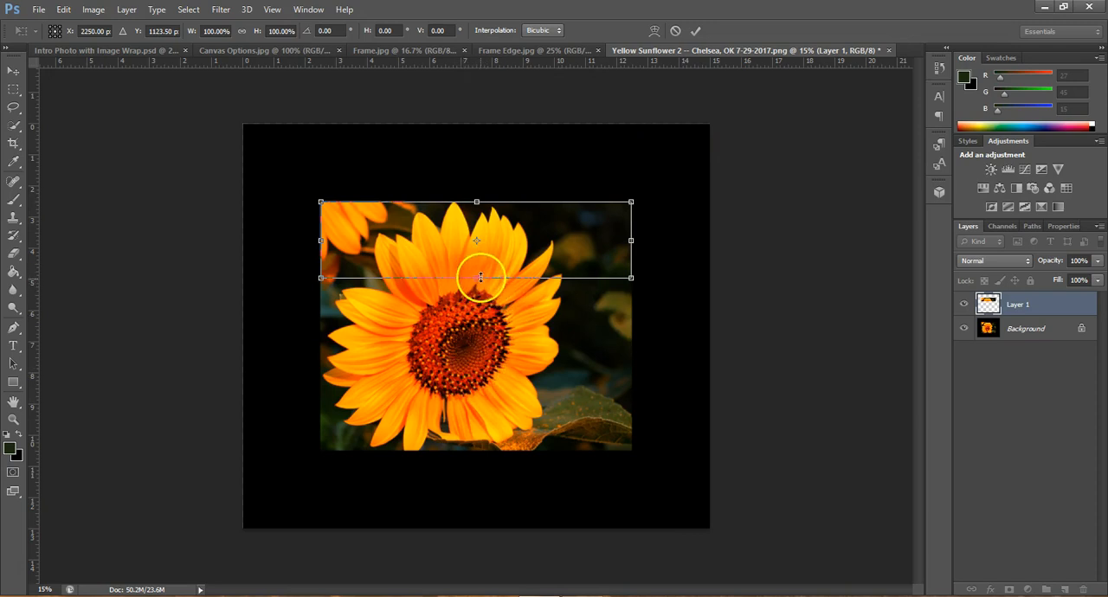
Flip the copied strip upward over the photo's top edge so it reaches the canvas edge, about -101.6% height, and apply the transform
drag(476, 277, 477, 125)
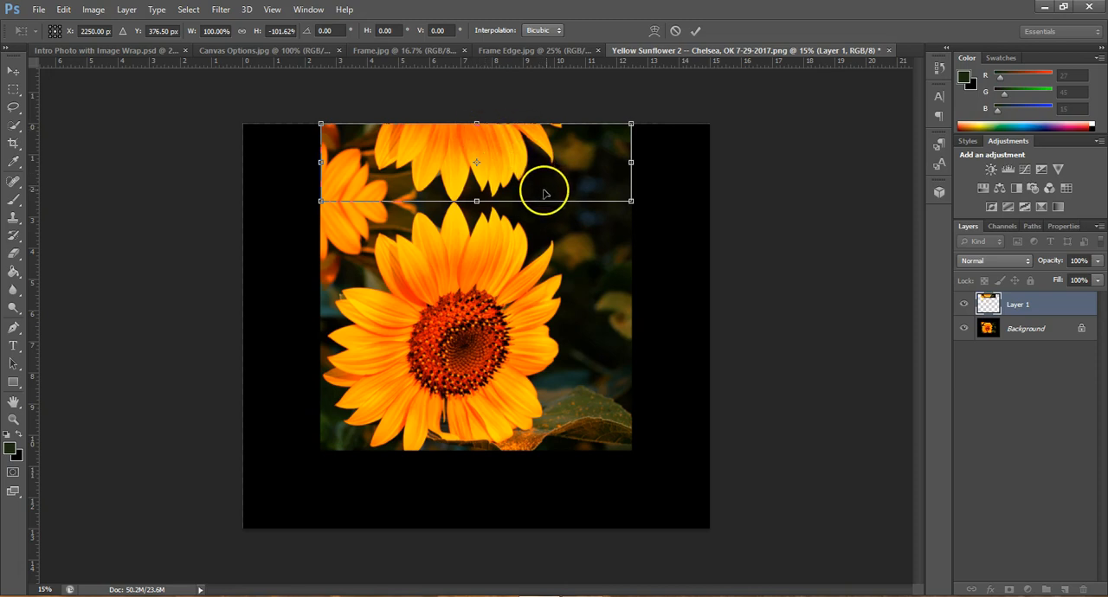
click(698, 32)
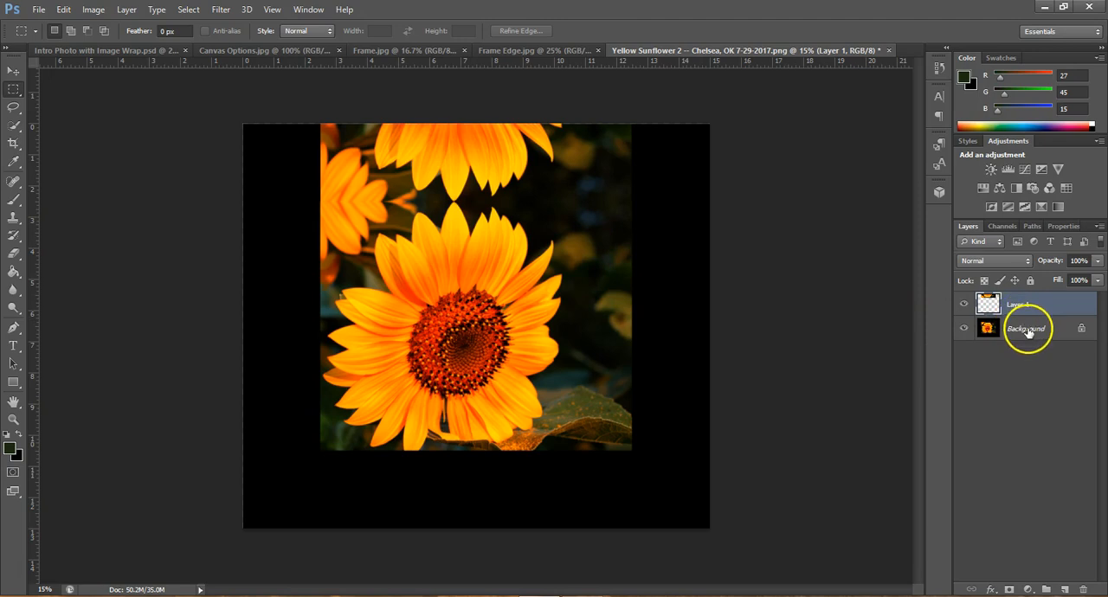
From the Background layer, copy a strip about 3.07 by 10.49 inches, running from the canvas top along the photo's right edge, to a new layer
click(1027, 336)
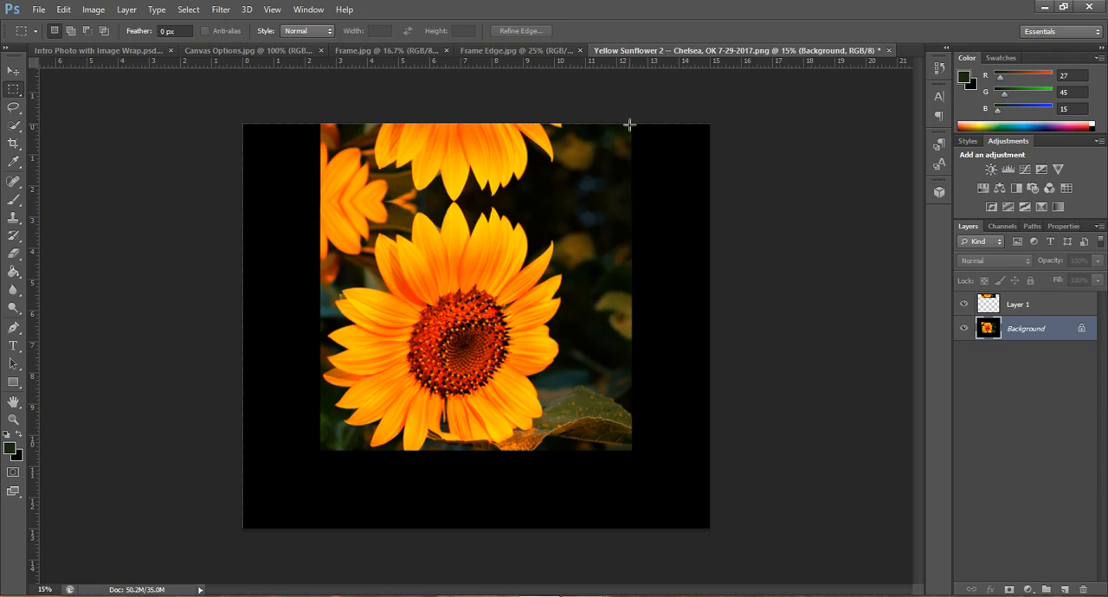
drag(631, 123, 535, 449)
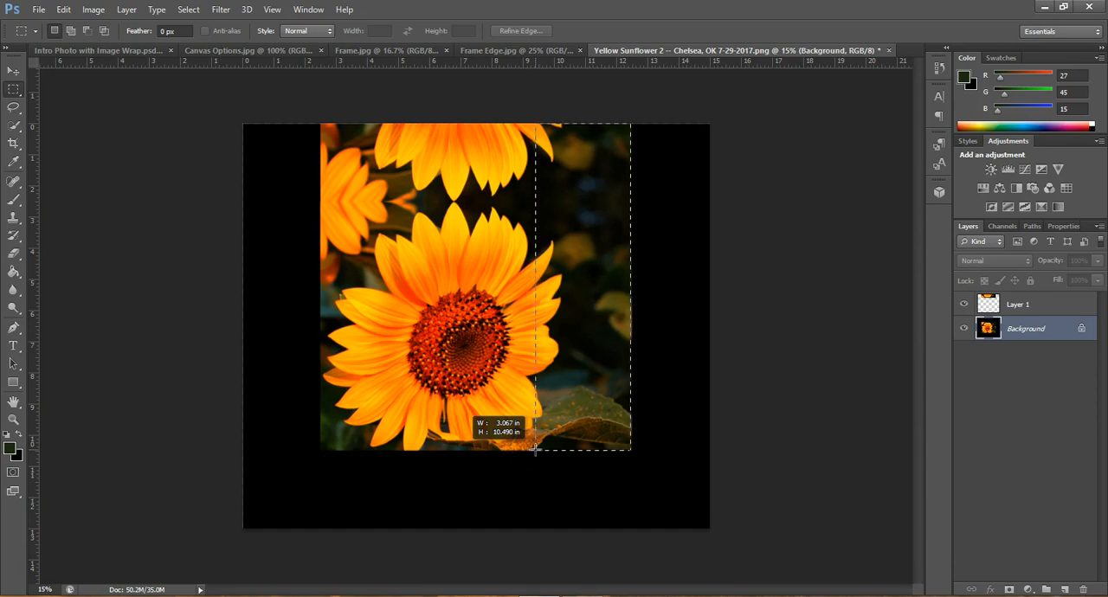
drag(535, 449, 536, 451)
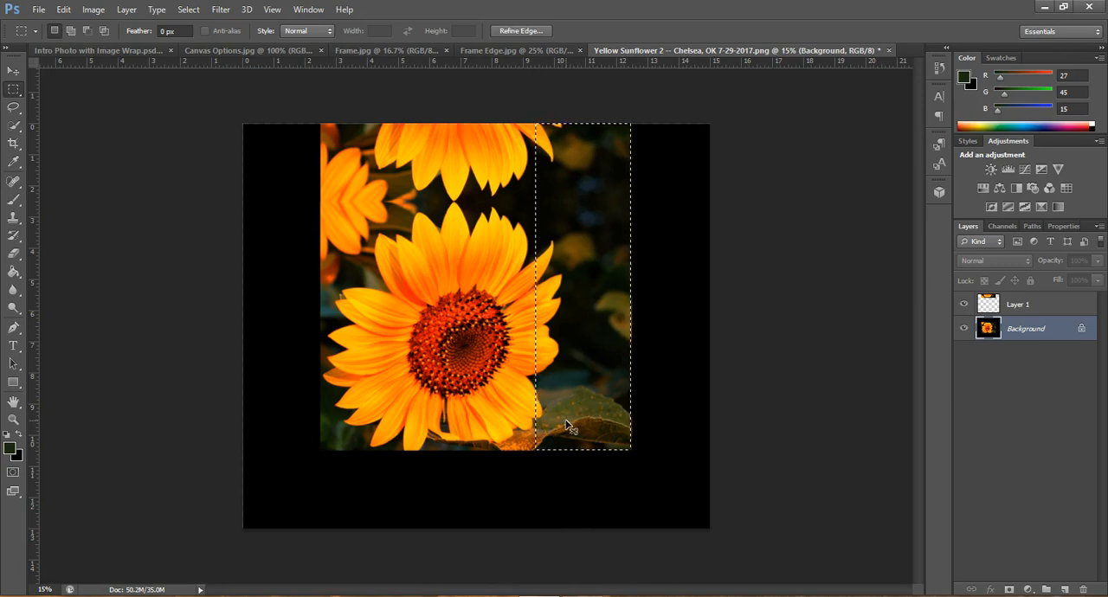
key(ctrl+j)
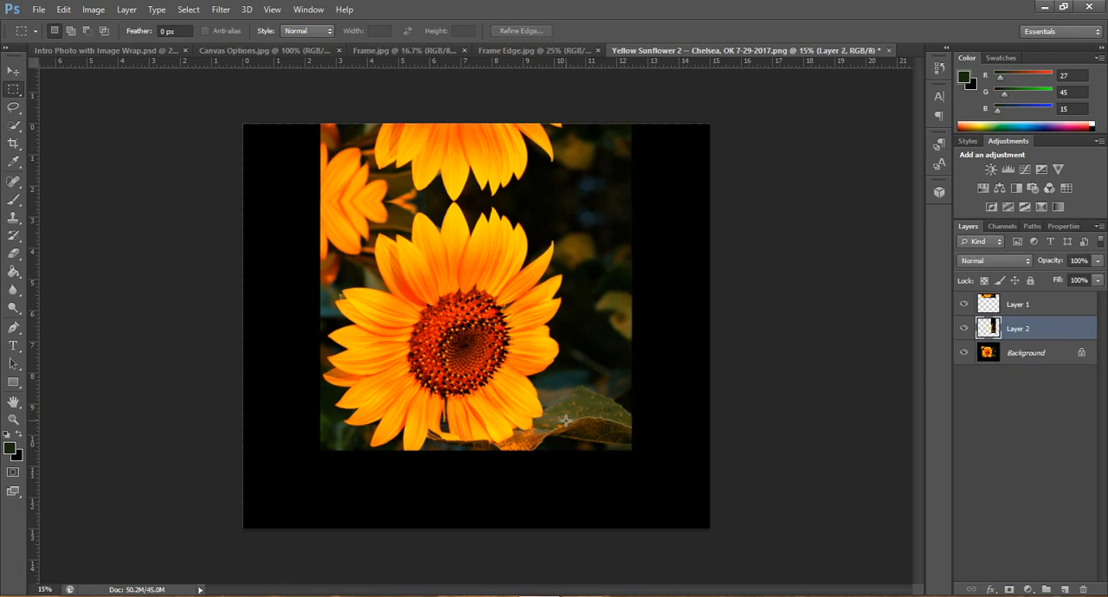
Flip the right-edge strip outward with Free Transform to the canvas's right edge at about -82.6% width, and apply it
key(ctrl+t)
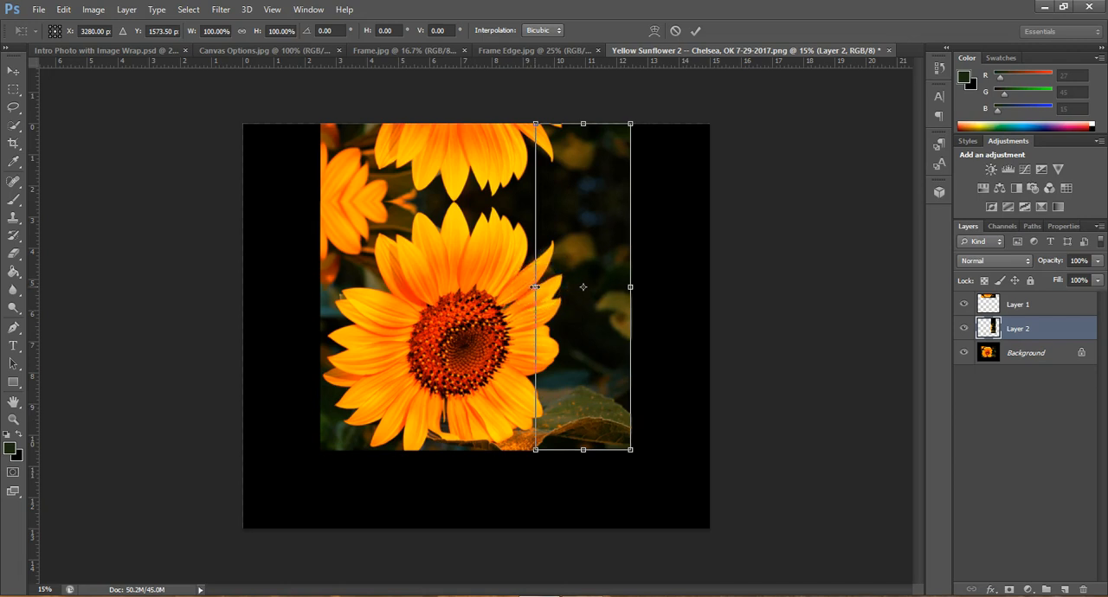
drag(537, 287, 709, 288)
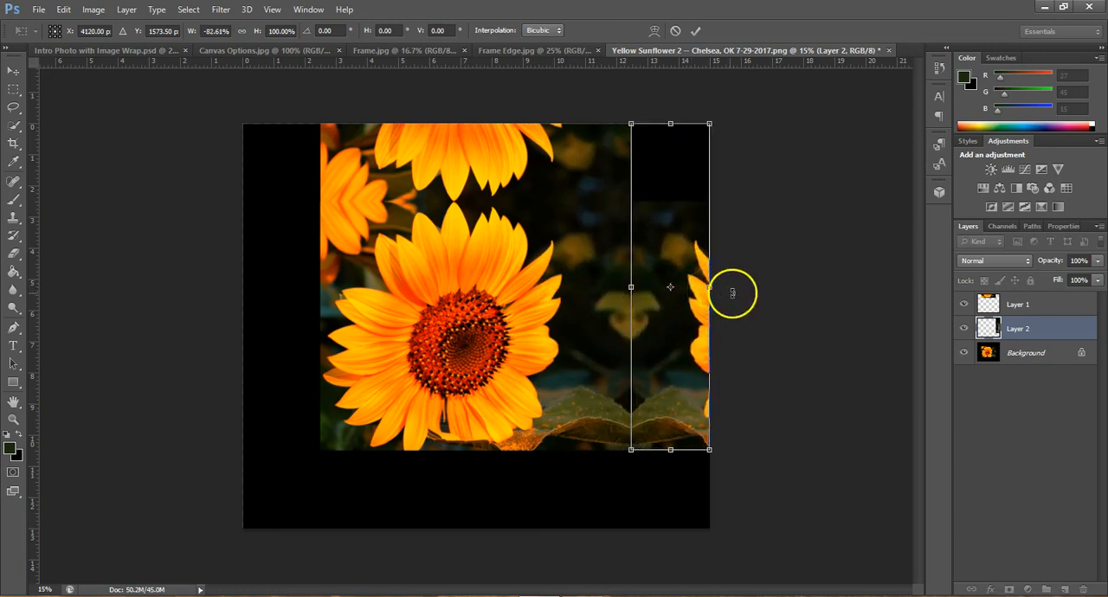
click(698, 30)
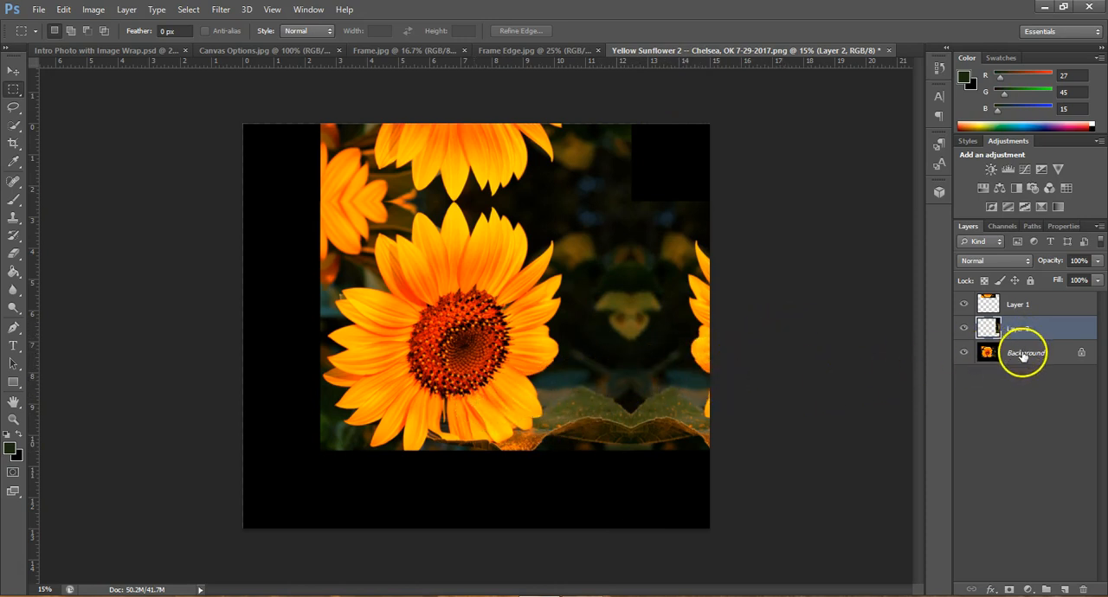
From the Background layer, copy a strip about 2.7 inches tall along the photo's bottom edge, extending to the canvas's right edge, to a new layer
click(1021, 351)
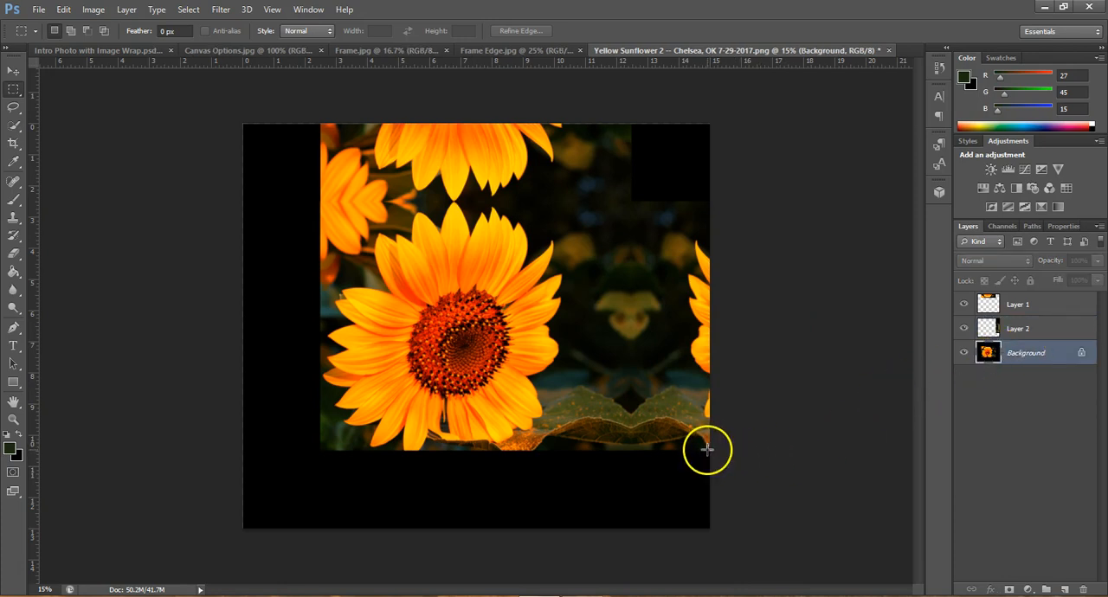
drag(710, 448, 322, 365)
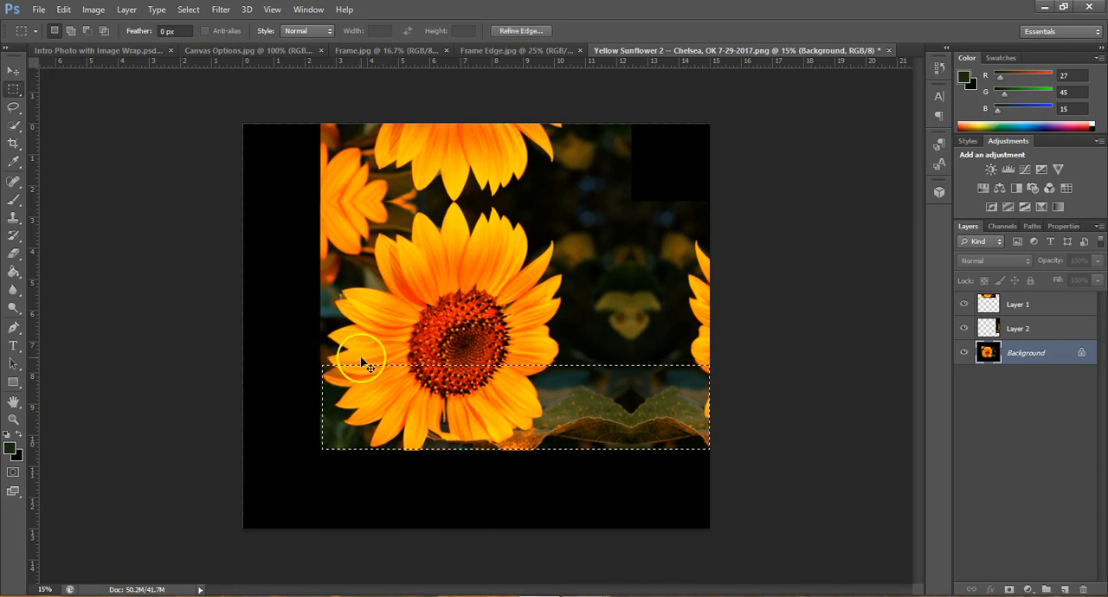
key(ctrl+j)
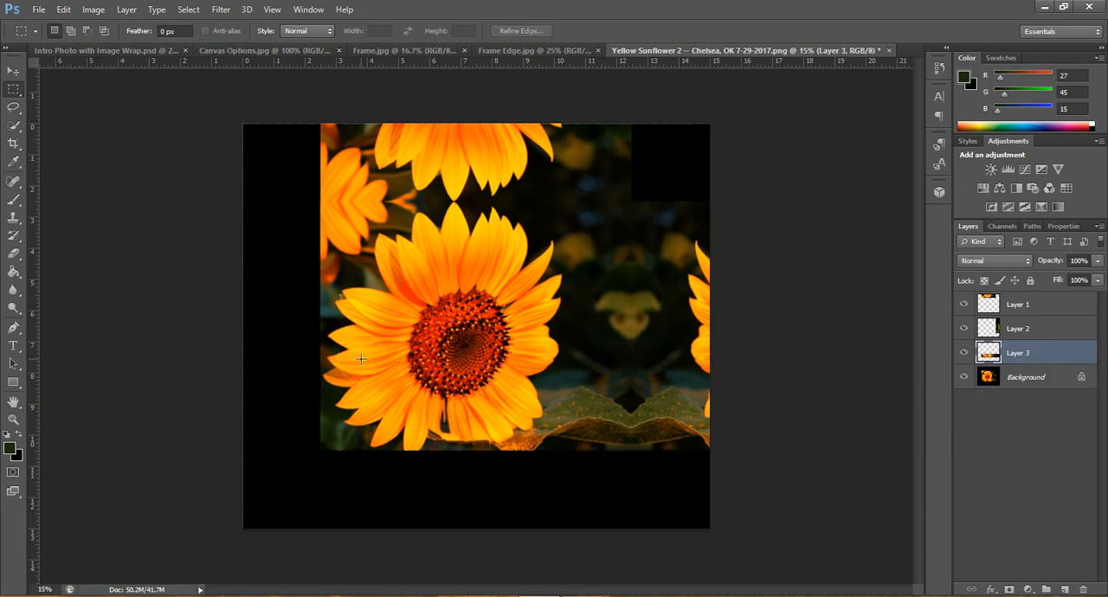
Flip the bottom strip downward with Free Transform to the canvas's bottom edge at about -93.4% height, and apply it
key(ctrl+t)
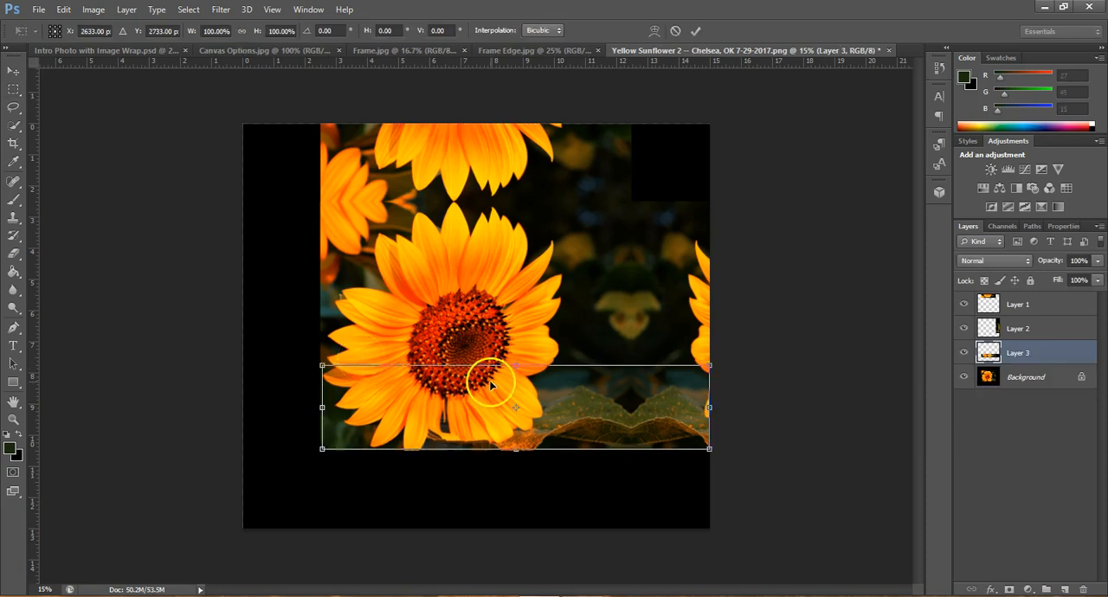
drag(514, 367, 525, 531)
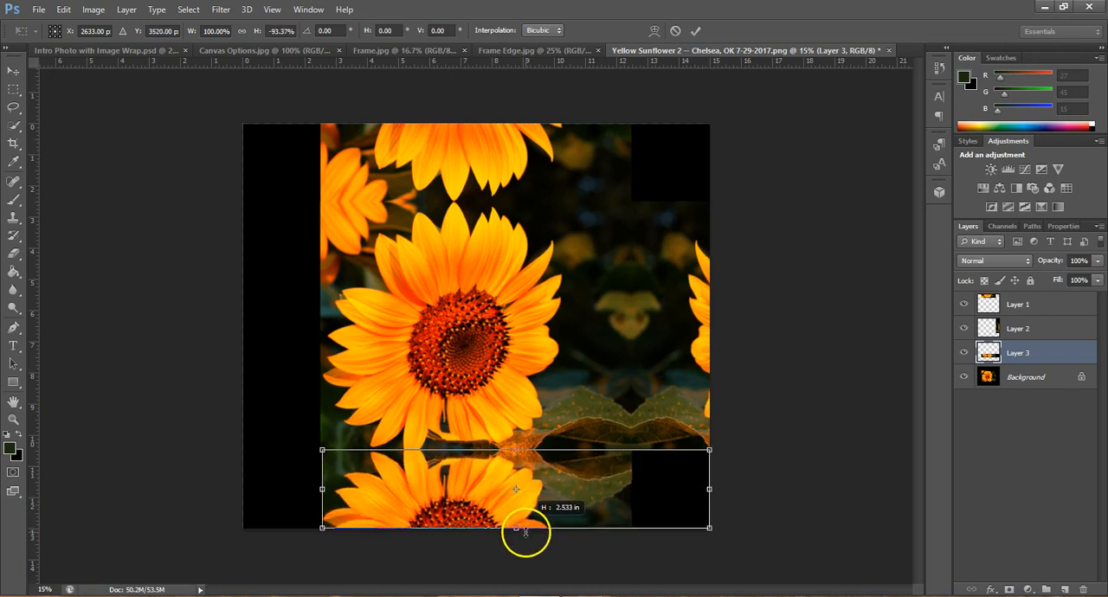
click(699, 33)
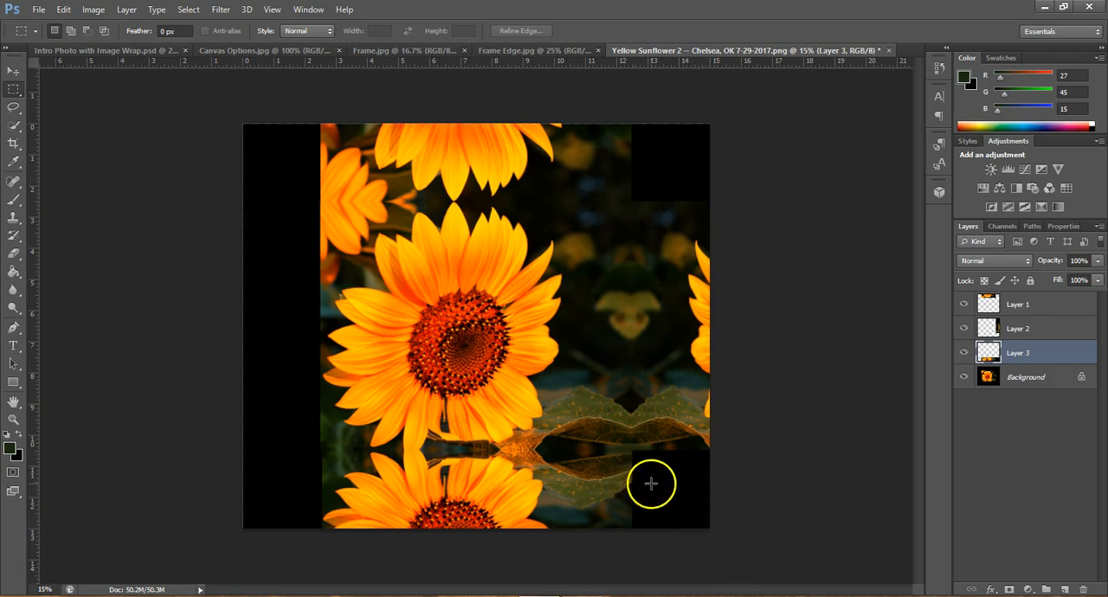
Widen the mirrored bottom strip to about 100.35% so its left edge lines up with the photo, and apply the transform
key(ctrl+t)
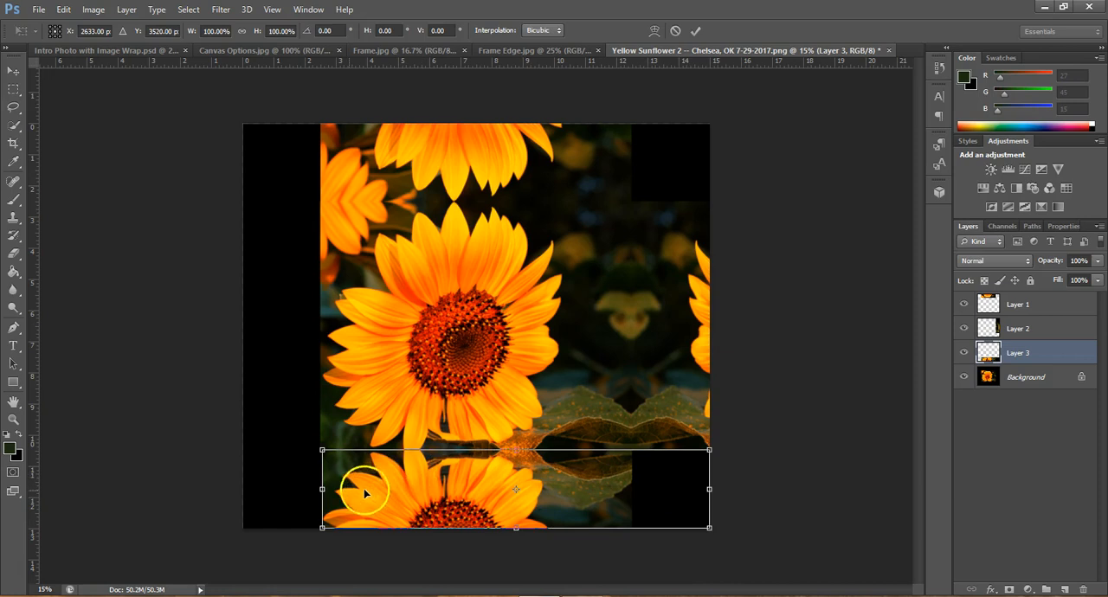
drag(322, 490, 320, 490)
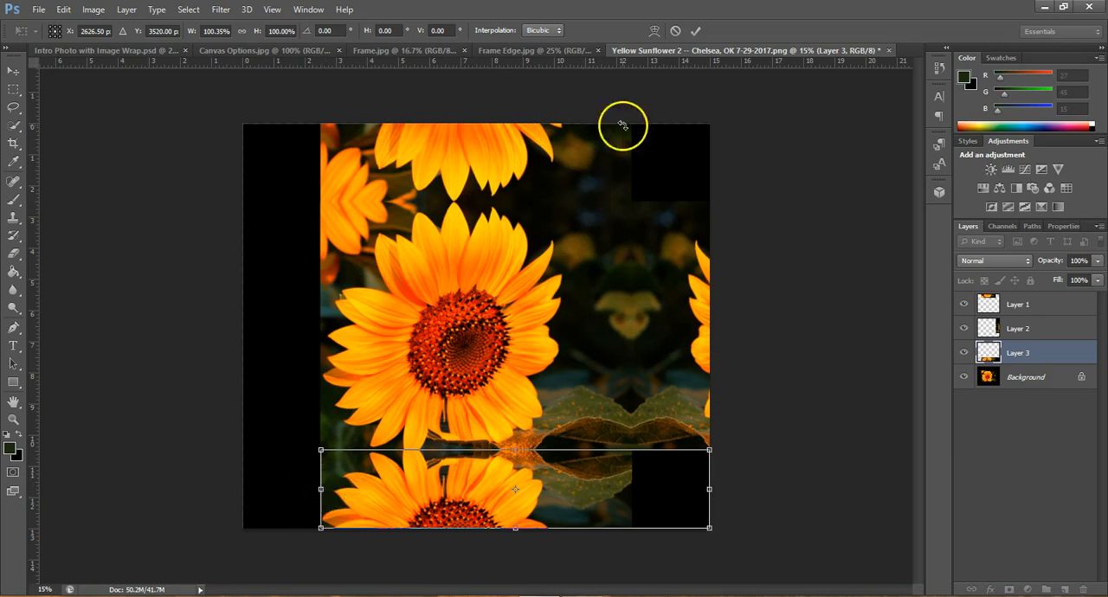
click(697, 30)
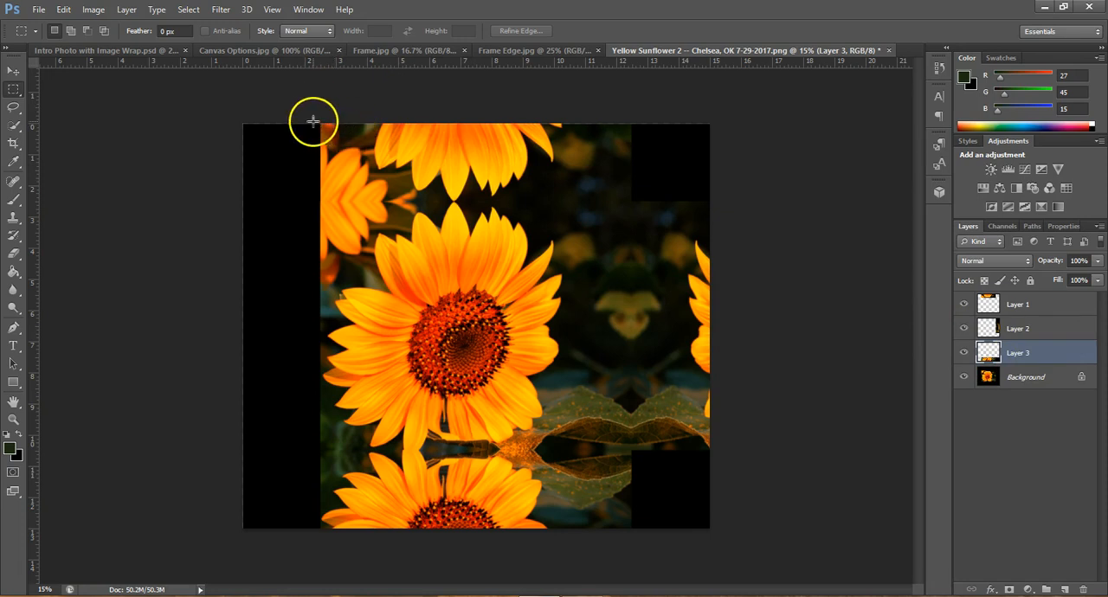
drag(321, 124, 432, 524)
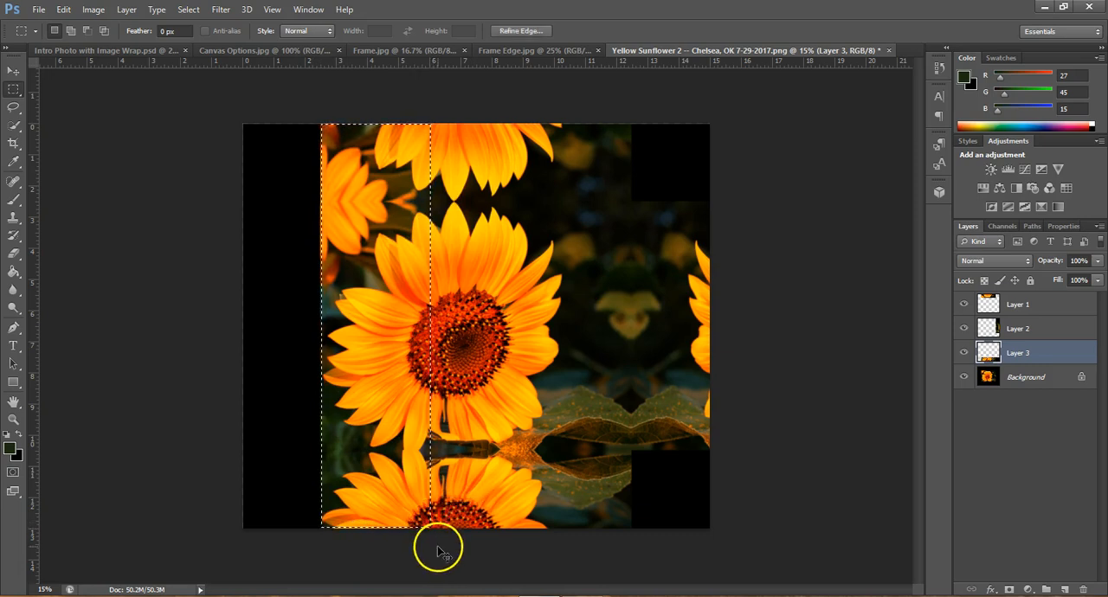
key(ctrl+j)
key(ctrl+t)
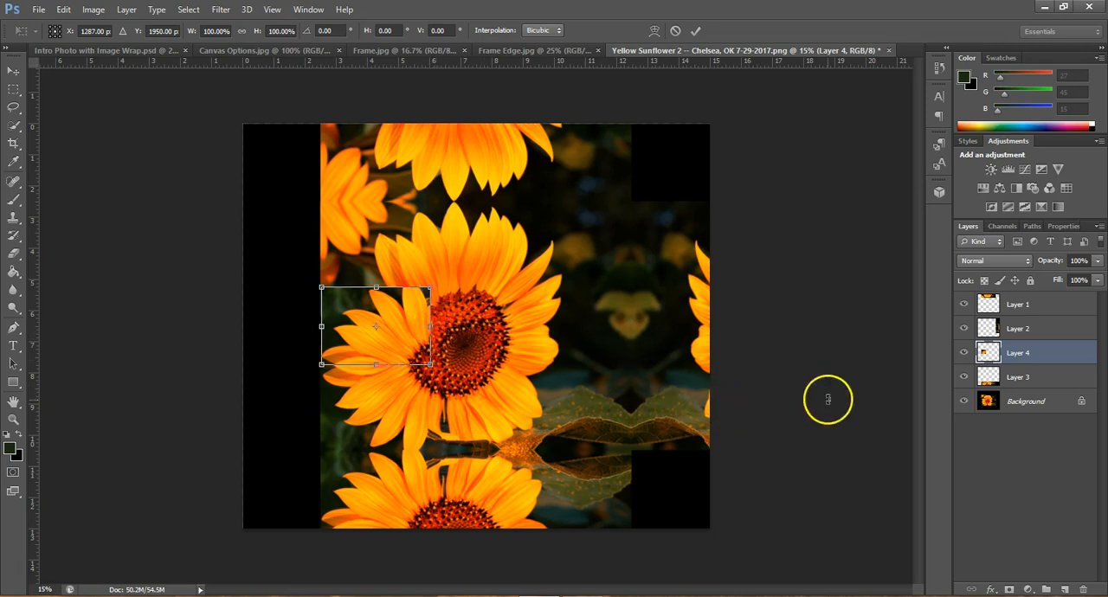
click(696, 30)
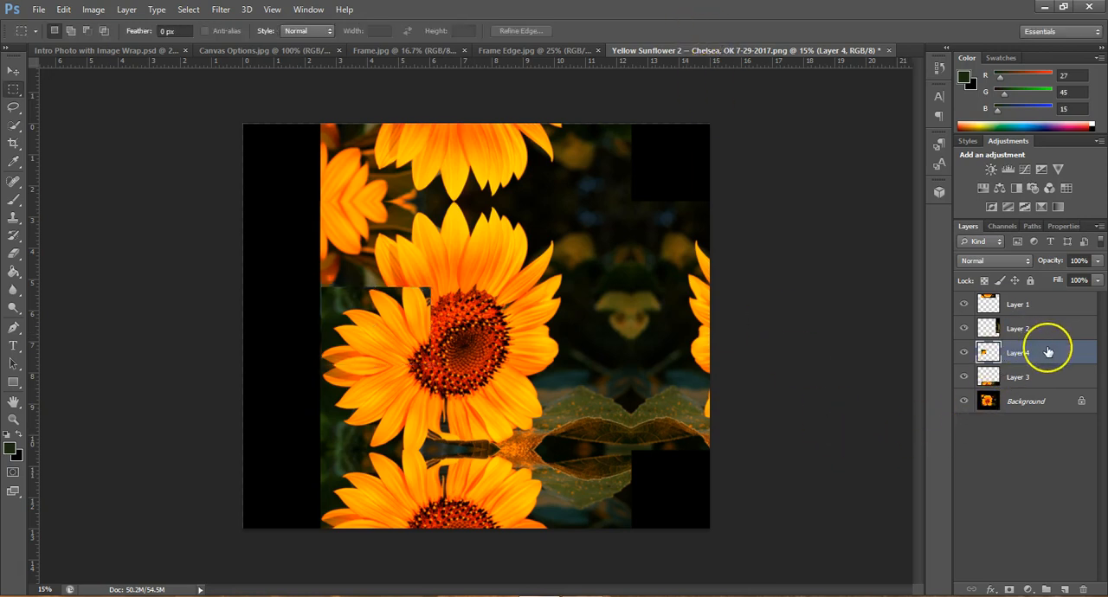
drag(1049, 352, 1085, 589)
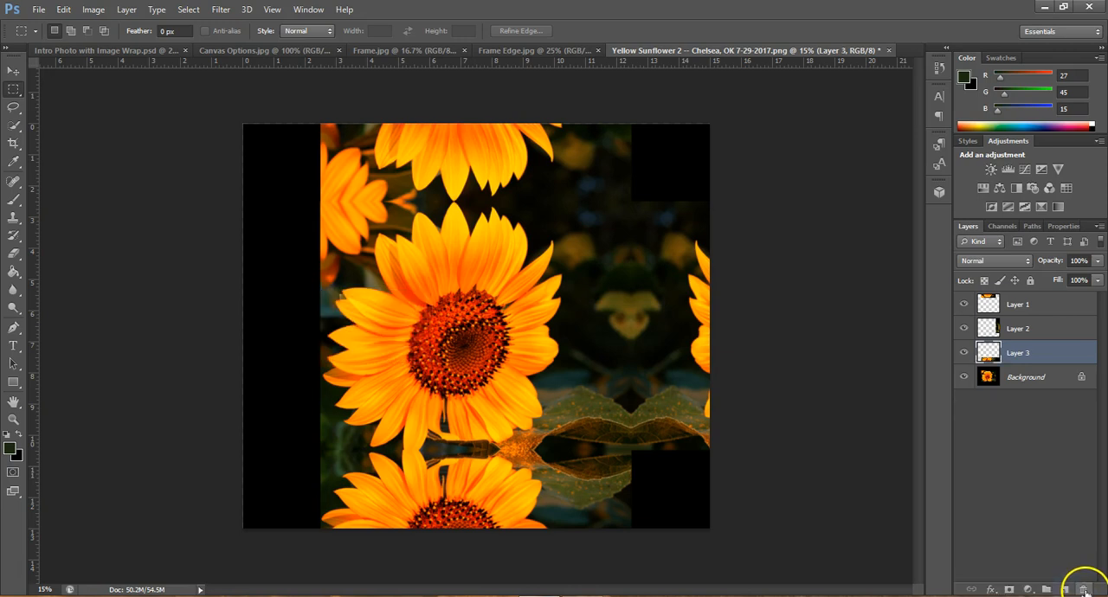
From the Background layer, copy a strip about 3.1 inches wide along the photo's left edge, spanning the full canvas height, to a new layer
click(1021, 379)
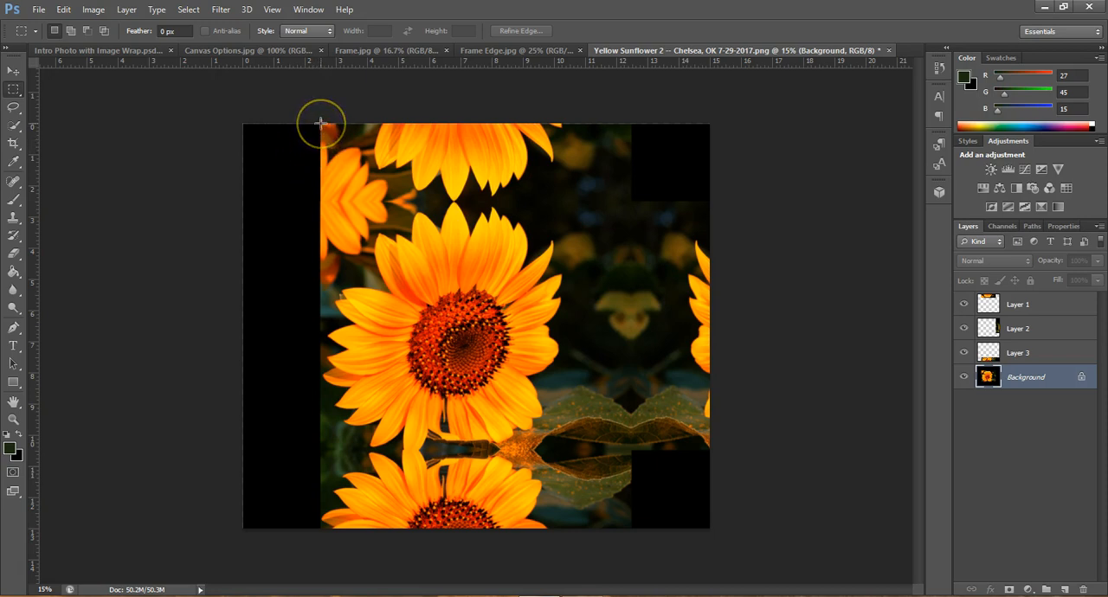
drag(320, 124, 419, 534)
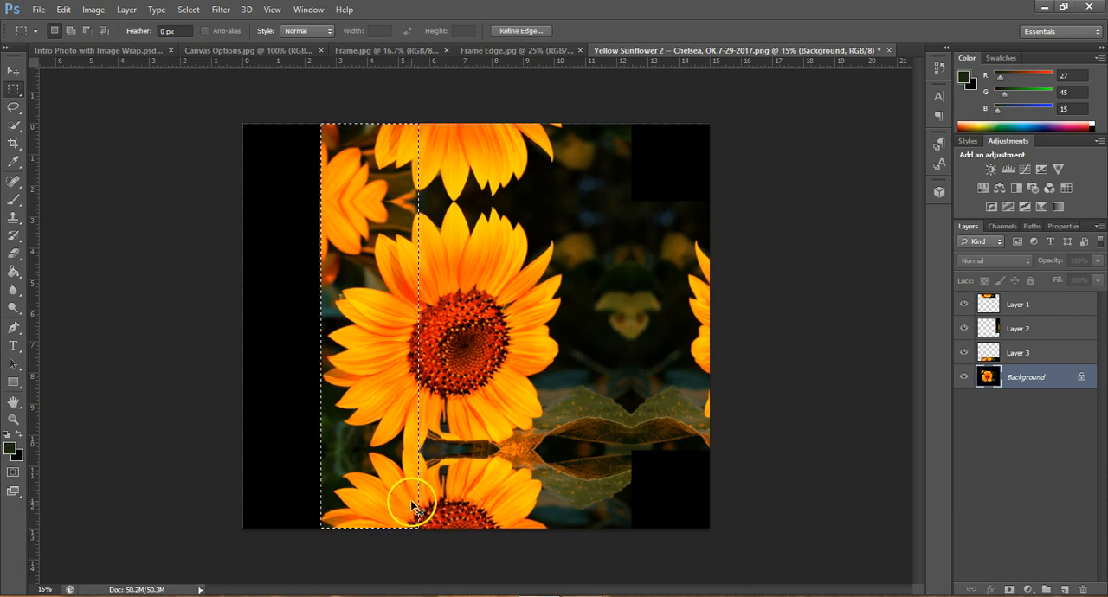
key(ctrl+j)
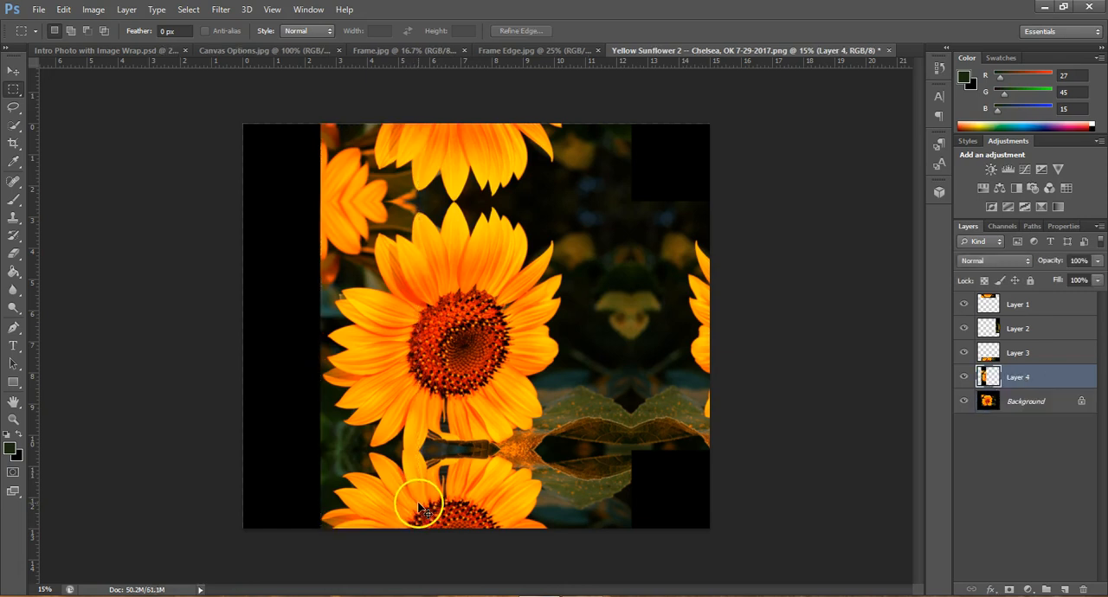
Flip the left-edge strip outward with Free Transform to the canvas's left edge at about -79.5% width, and apply it
key(ctrl+t)
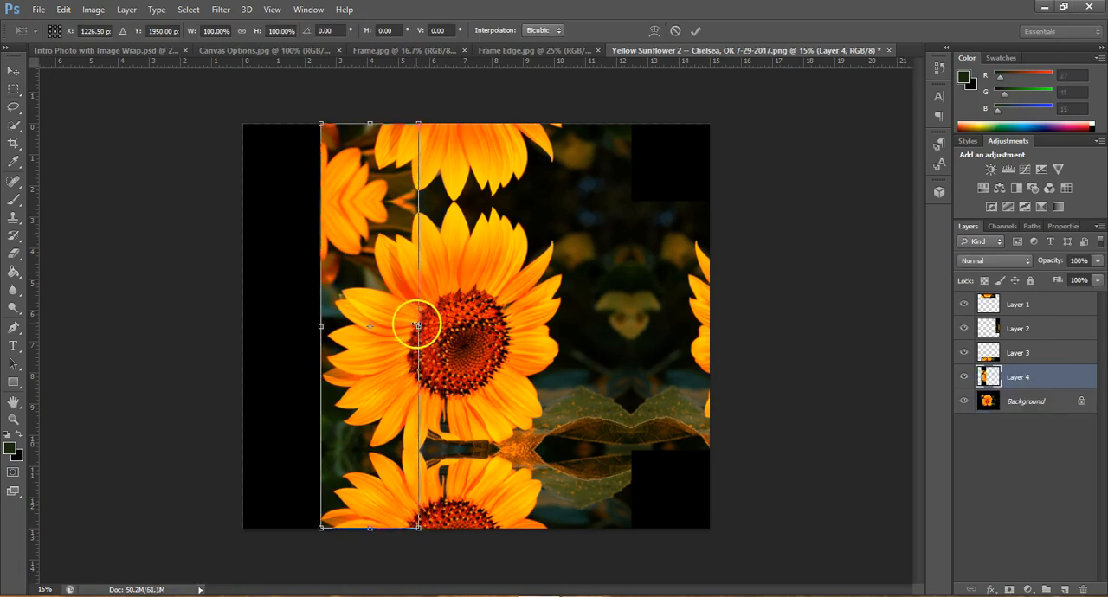
drag(418, 326, 243, 327)
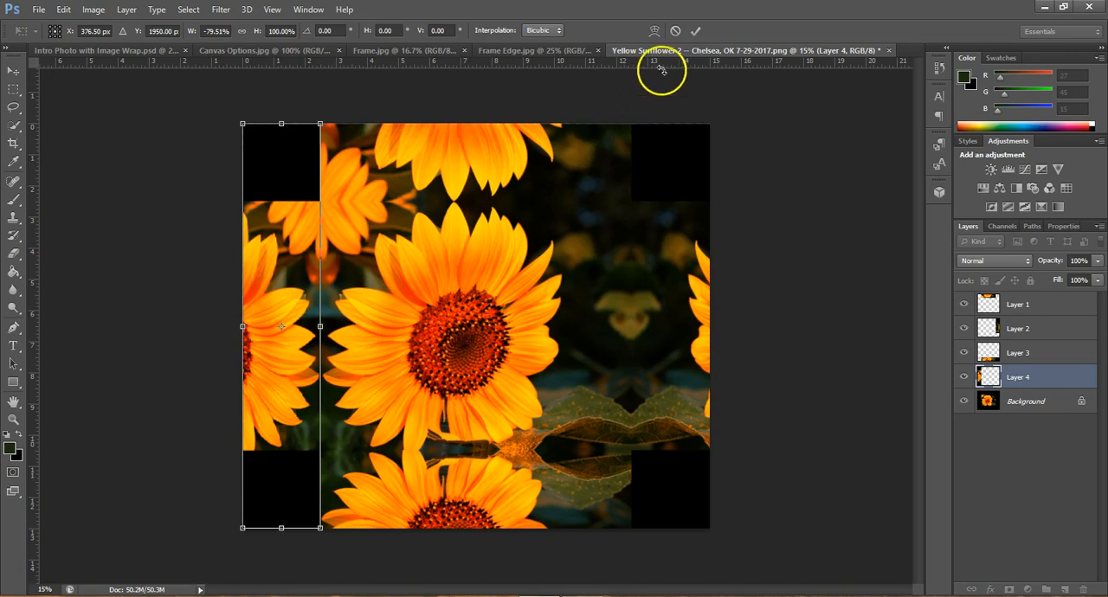
click(697, 30)
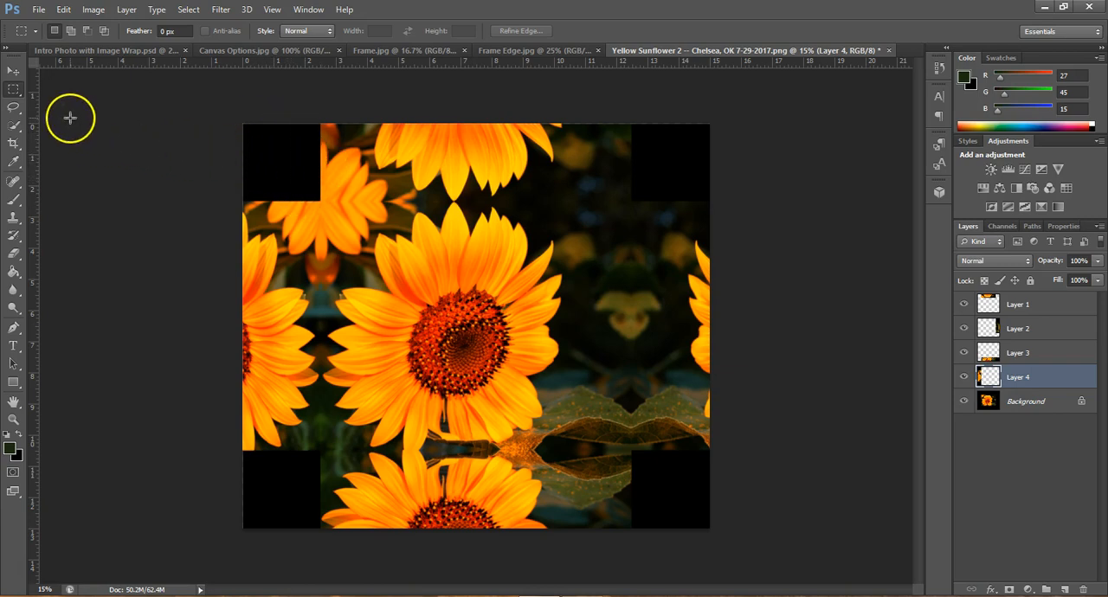
Save the layered document in the Photography folder as "Yellow Sunflower 2 -- Wrap Canvas" in Photoshop PSD format, accepting the format options
click(39, 10)
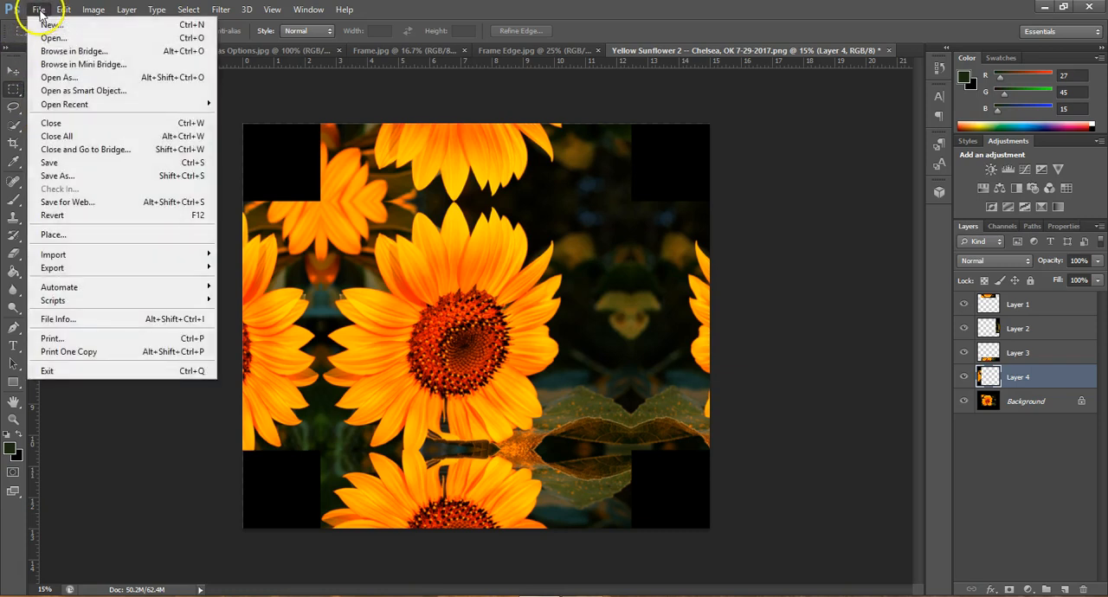
click(85, 177)
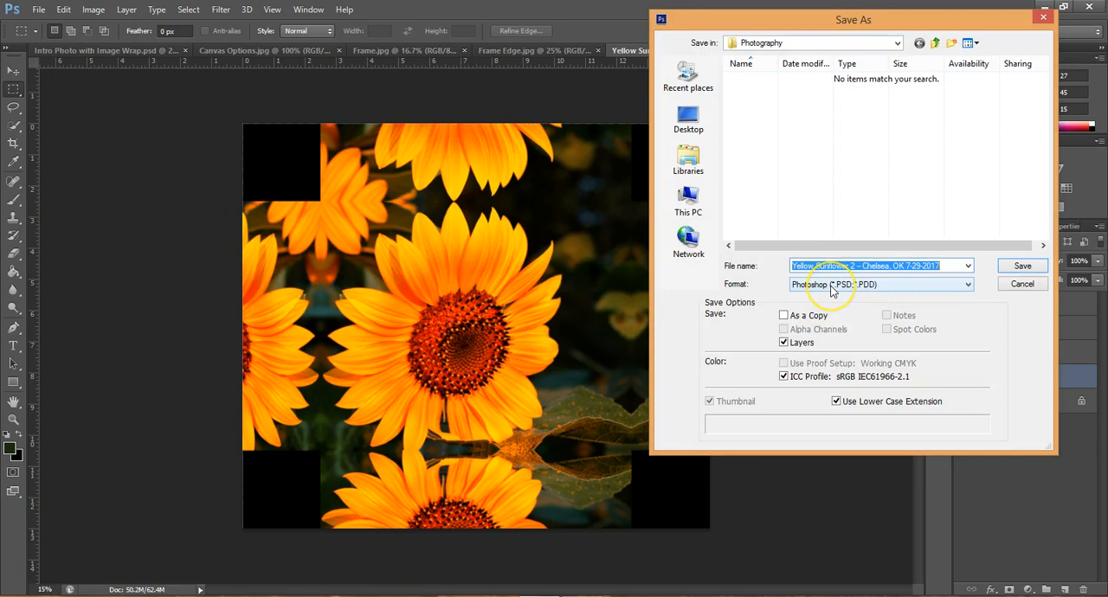
click(953, 263)
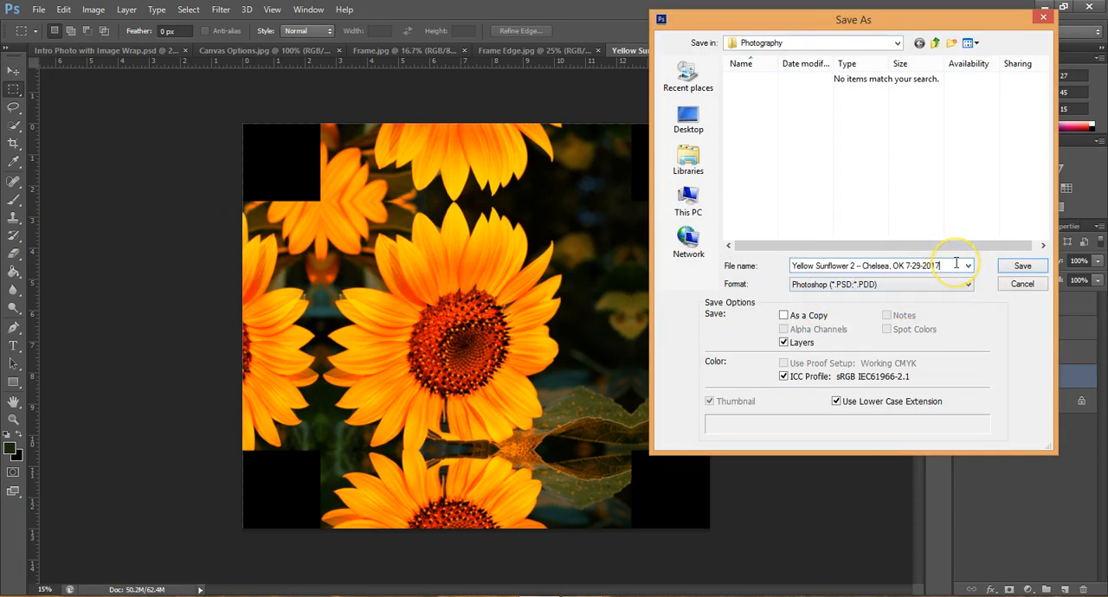
key(BackSpace)
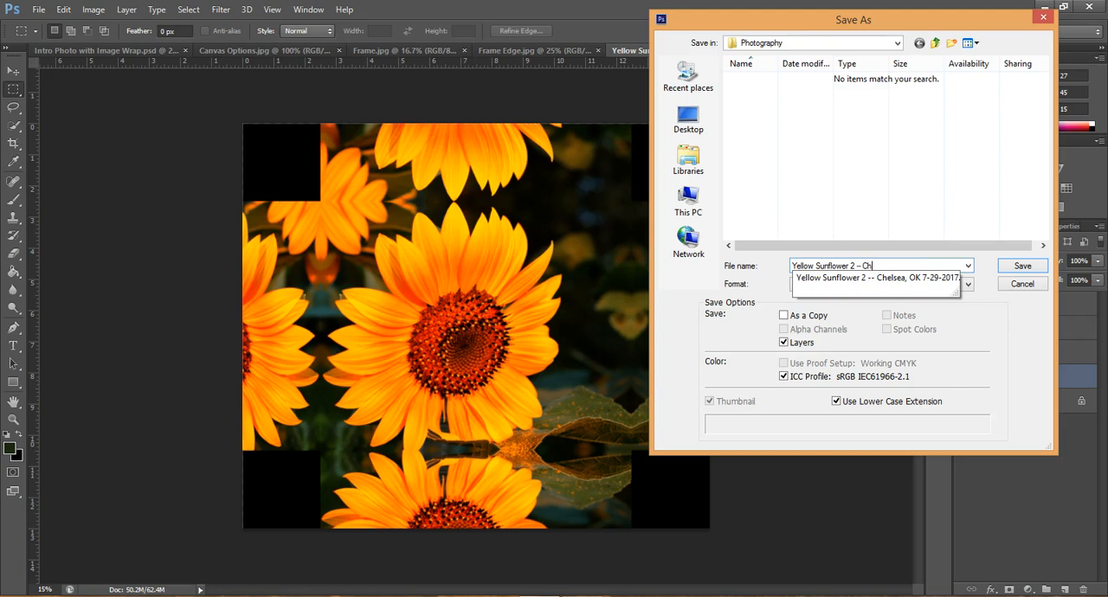
text(Wrap Canvas)
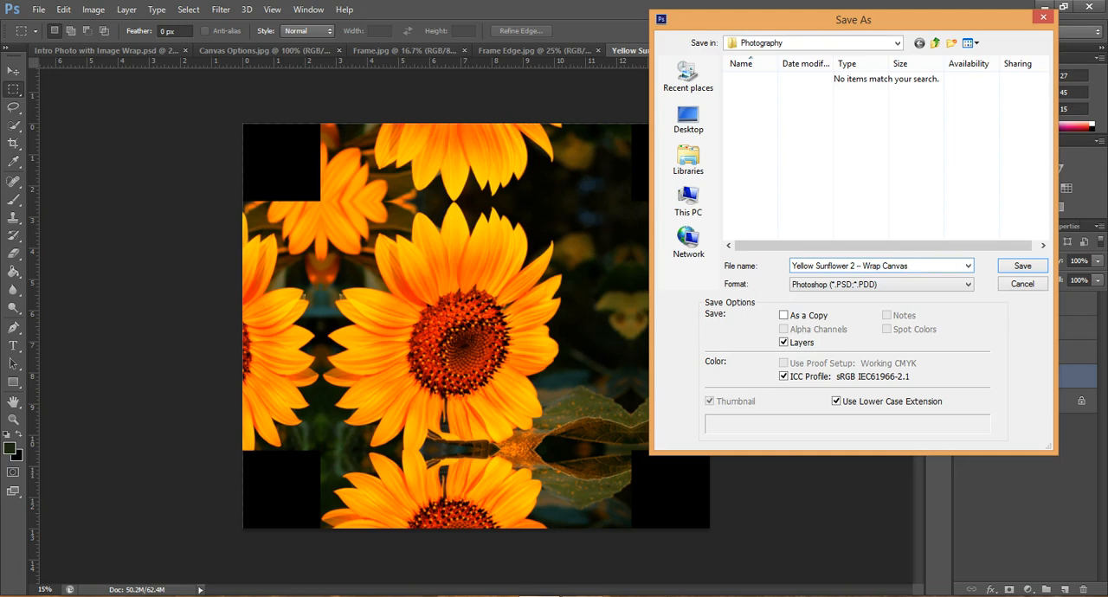
click(848, 291)
click(1023, 269)
click(718, 185)
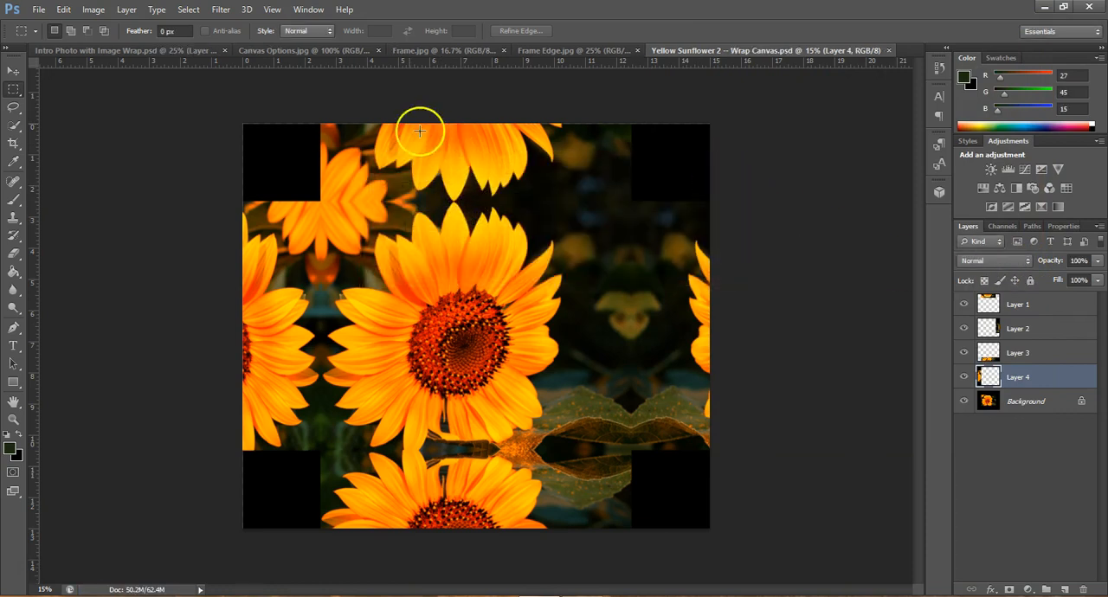
Save a JPEG copy as "Yellow Sunflower 2 -- Wrap Canvas.jpg" with quality 12 (Maximum) and Baseline ("Standard") format
click(39, 9)
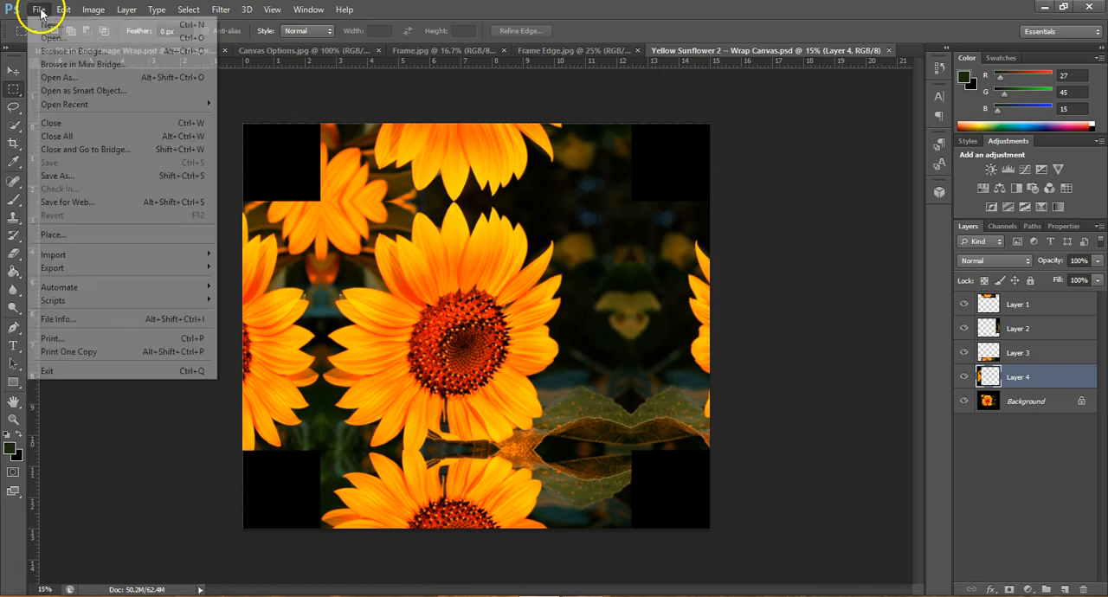
click(87, 176)
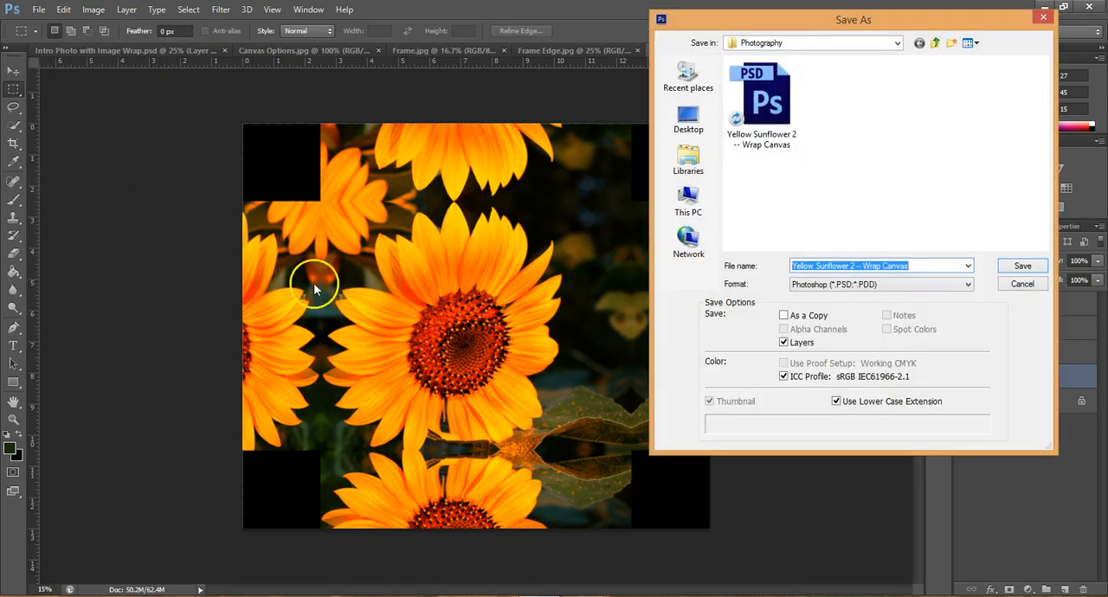
click(879, 286)
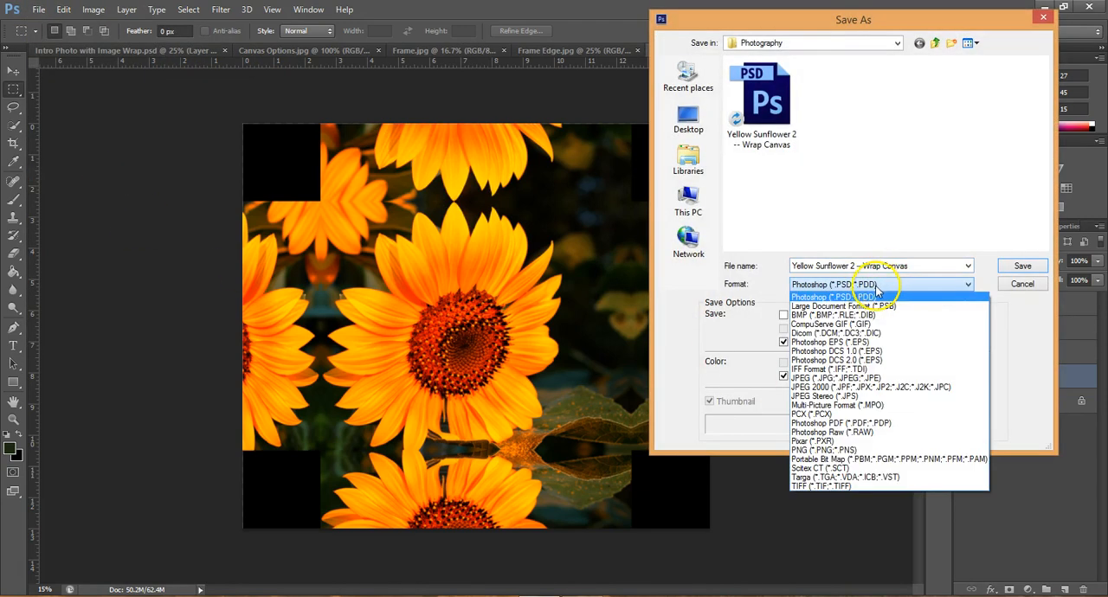
click(856, 379)
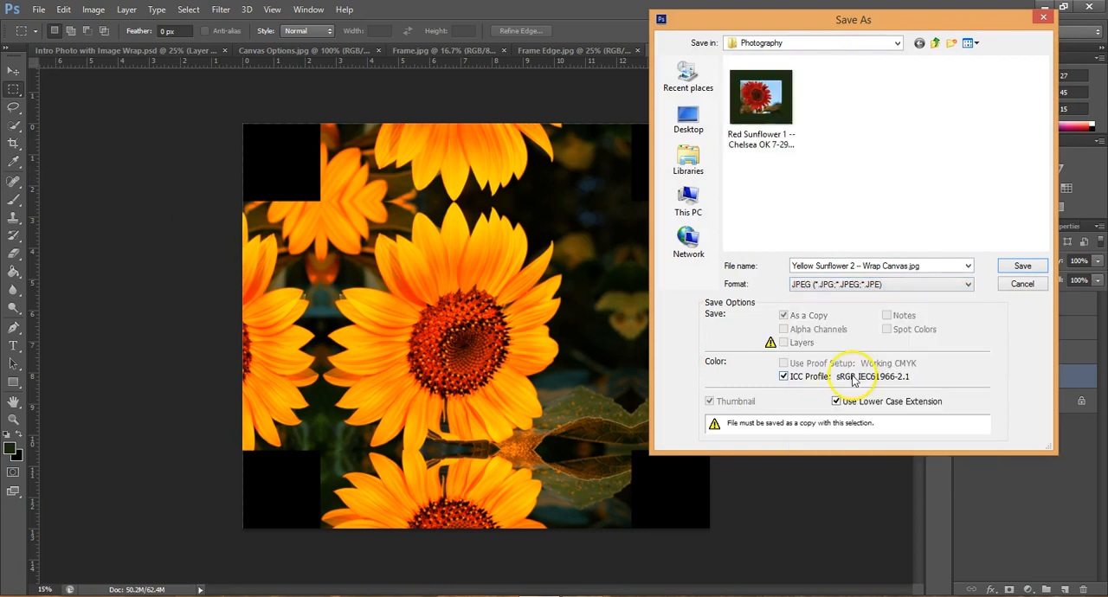
click(1021, 269)
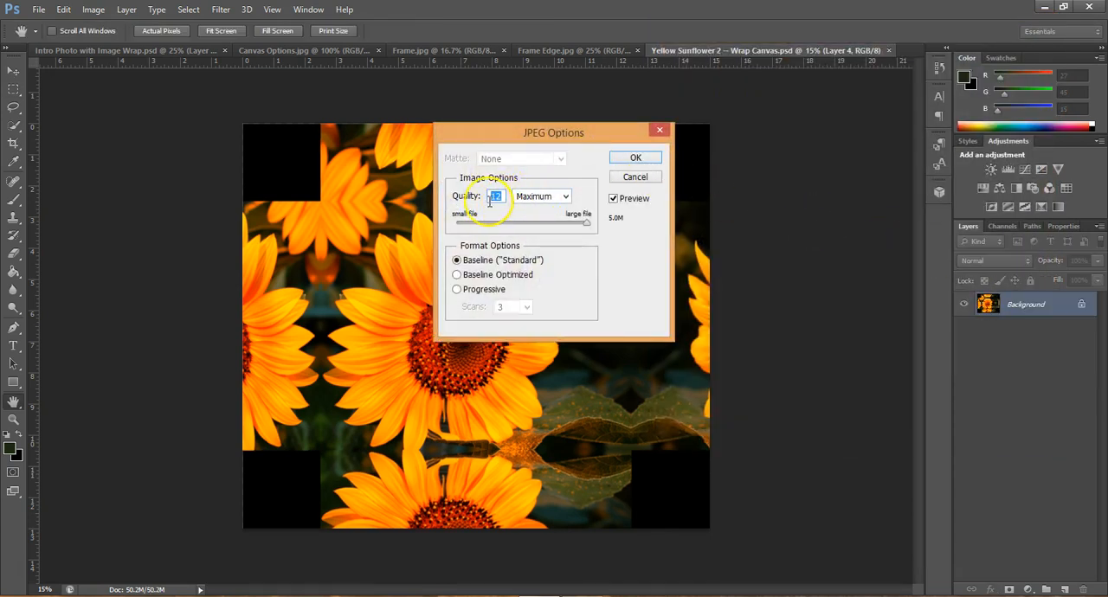
click(639, 158)
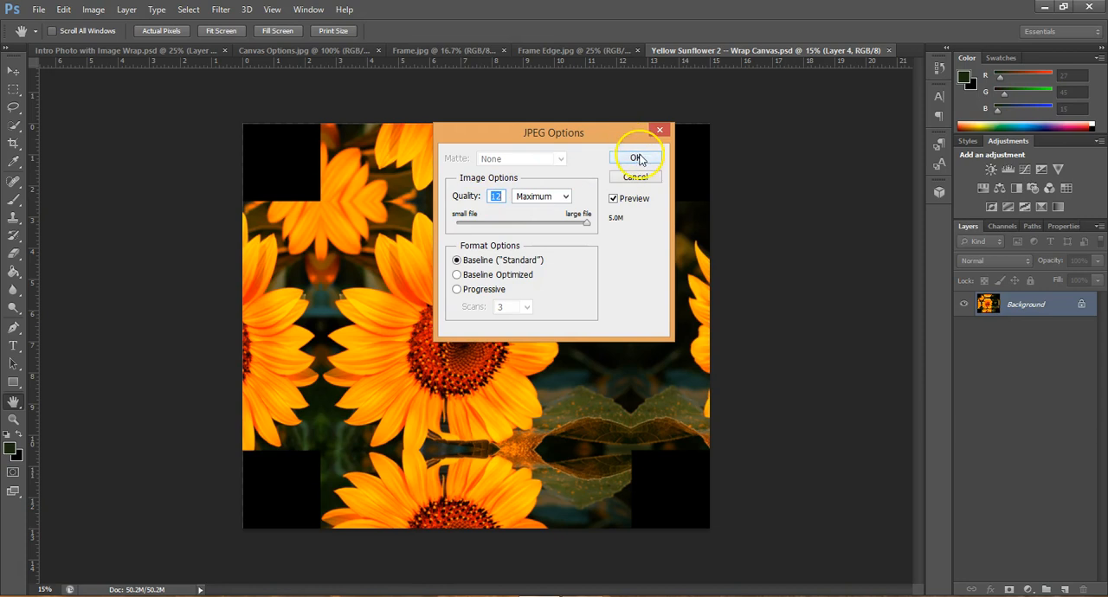